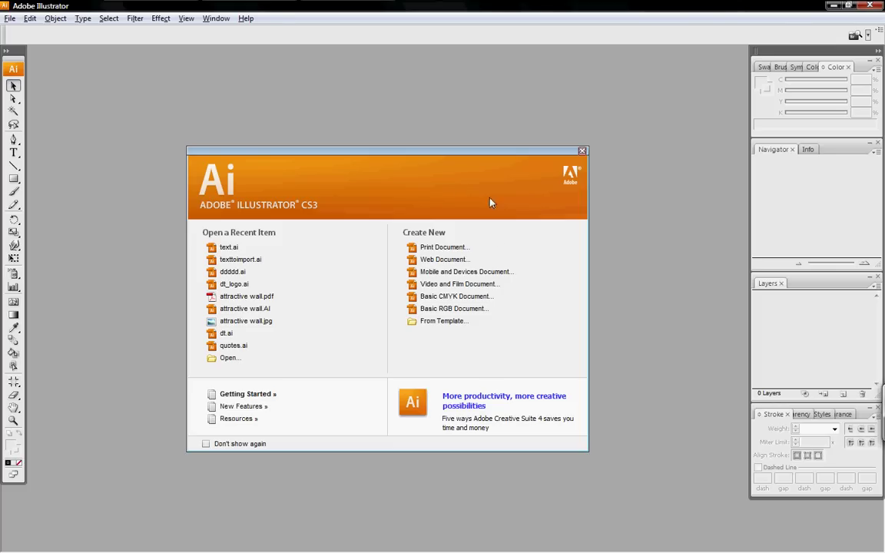
- Create a new print document and add an area text box reading "text to import" across the upper half of the page
left_click(459, 249)
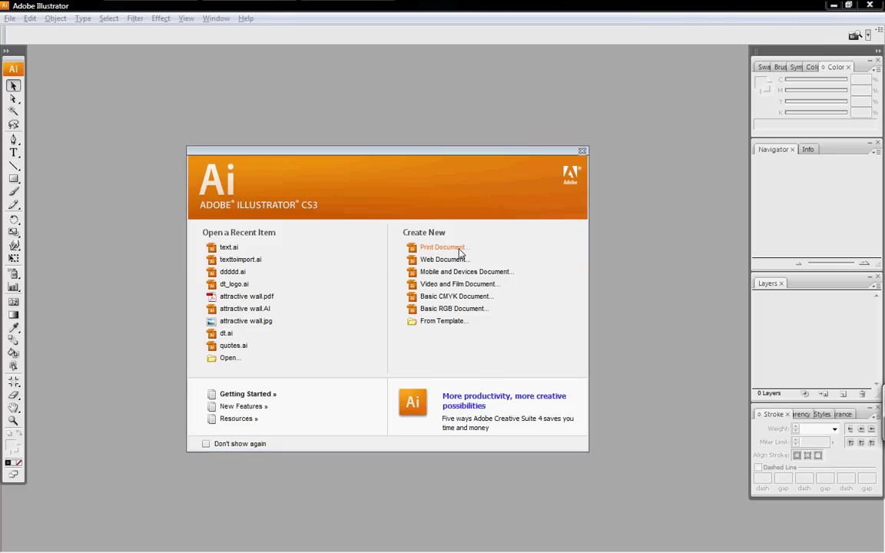
left_click(559, 196)
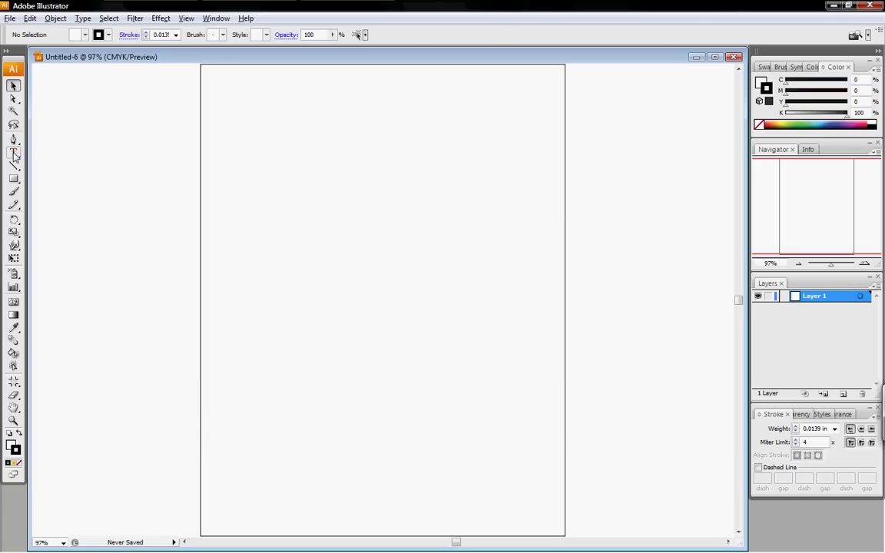
left_click(14, 153)
left_click_drag(220, 190, 534, 345)
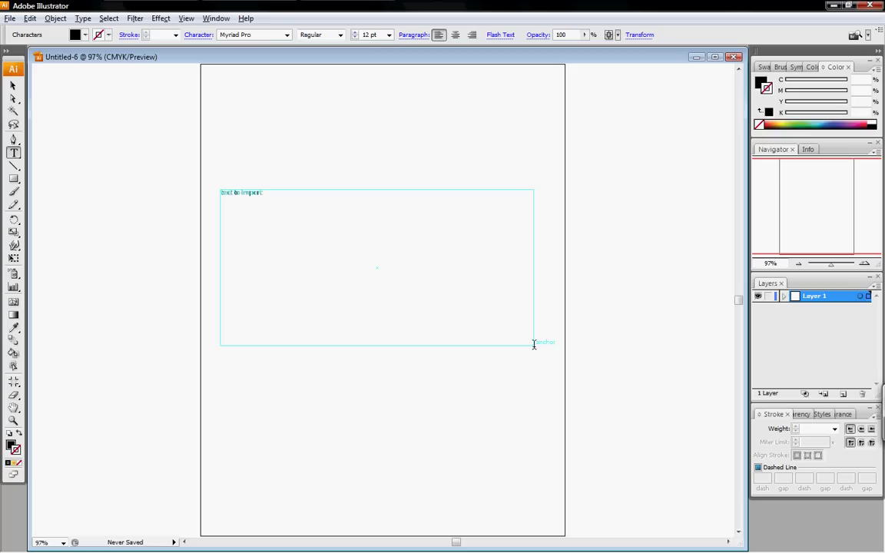
- Set the font size of all the text in the box to 72 pt, then deselect it
key("ctrl+a")
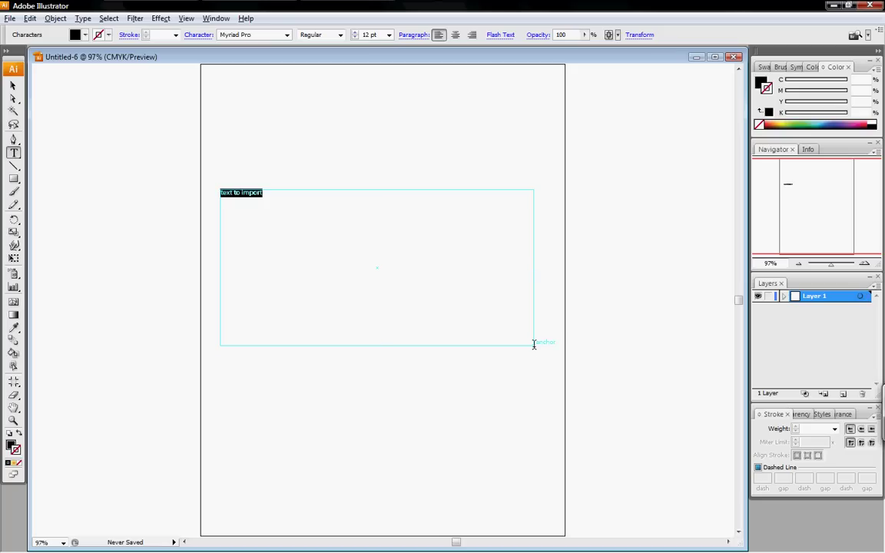
left_click(389, 35)
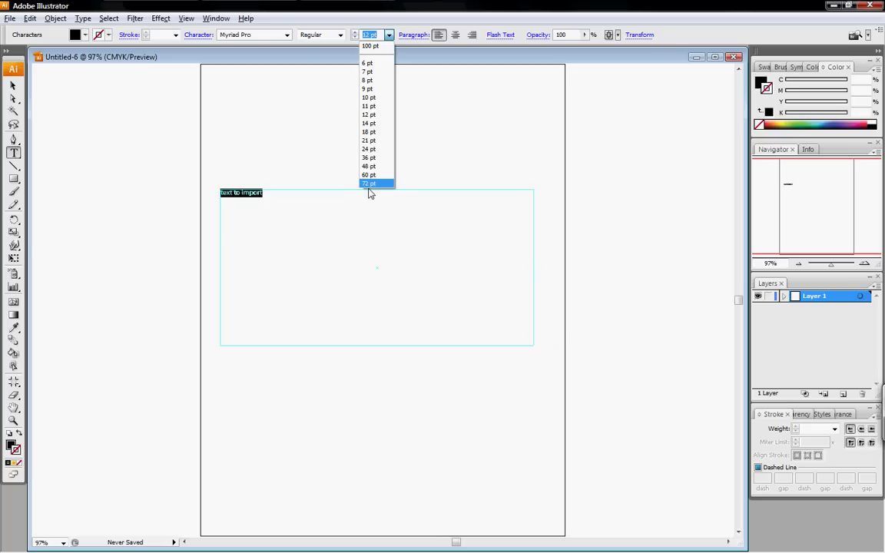
left_click(368, 185)
left_click(13, 85)
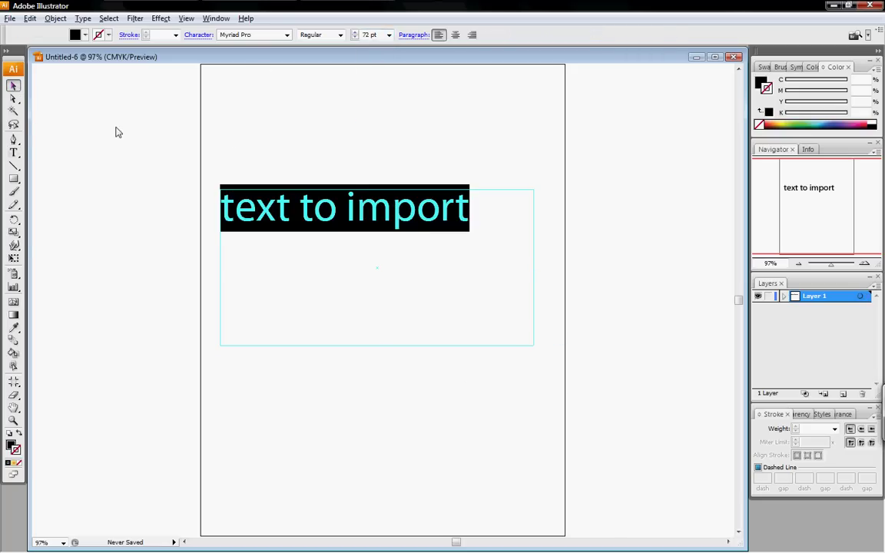
left_click(634, 281)
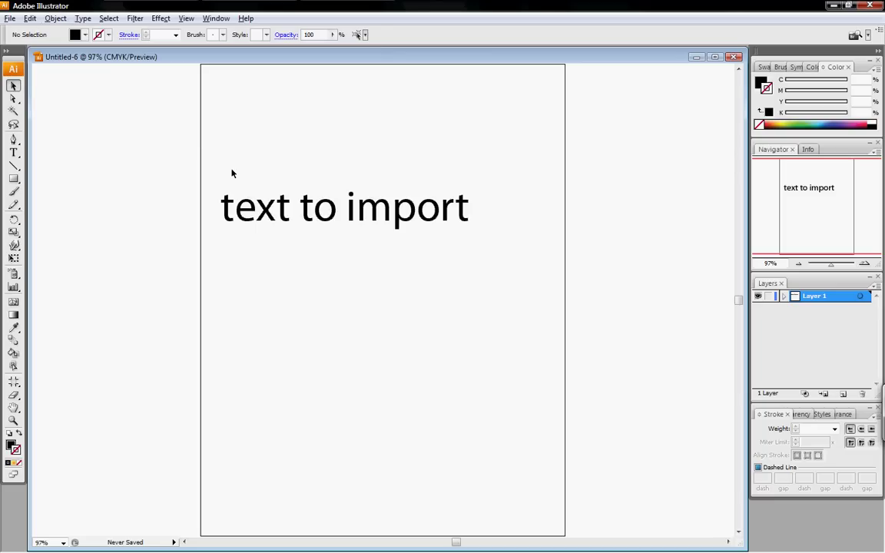
- Expand the text into vector outlines with the Object and Fill options enabled
left_click(253, 207)
left_click(55, 17)
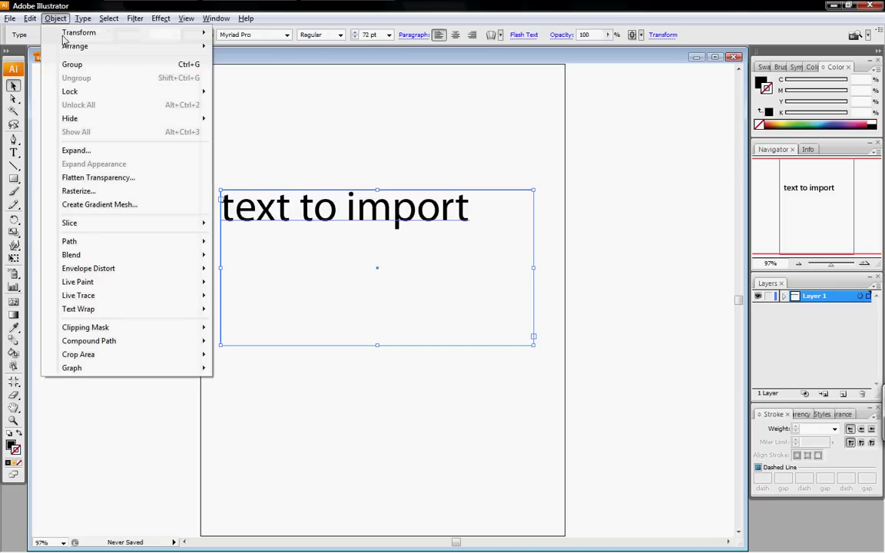
left_click(74, 150)
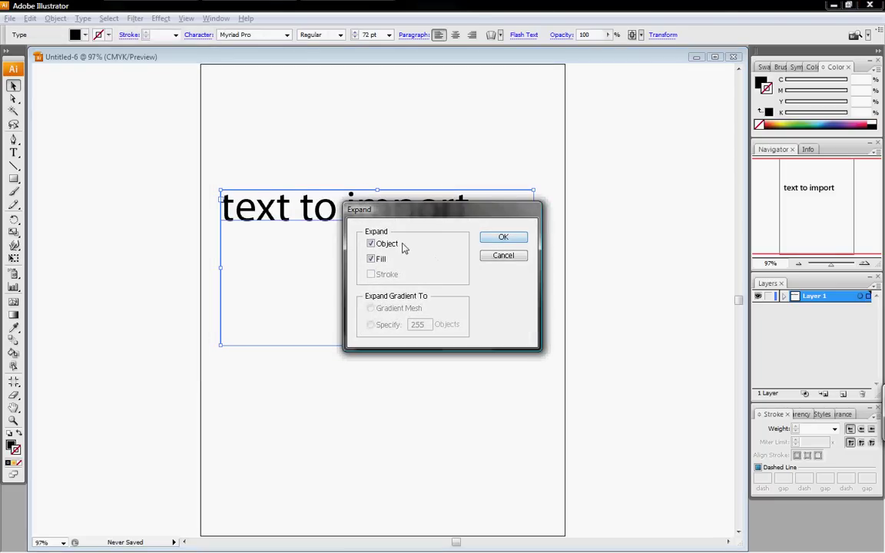
left_click(503, 239)
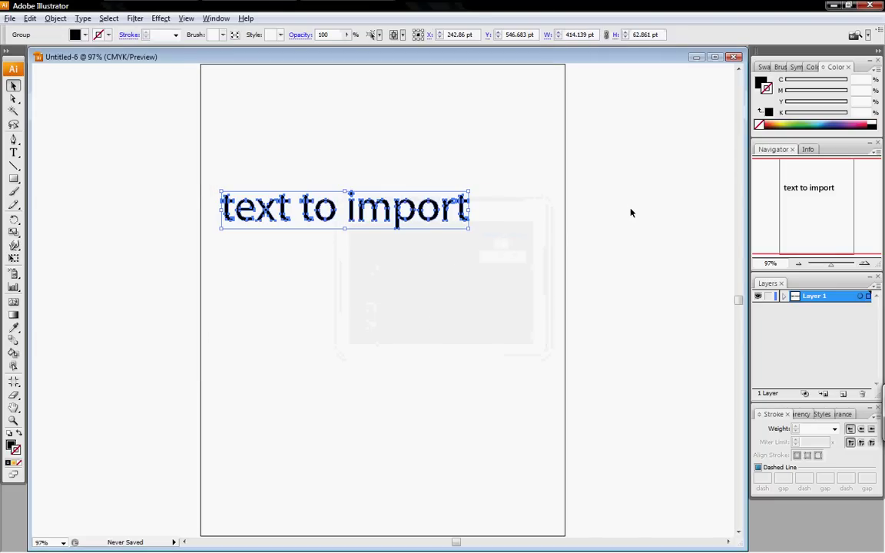
left_click(507, 199)
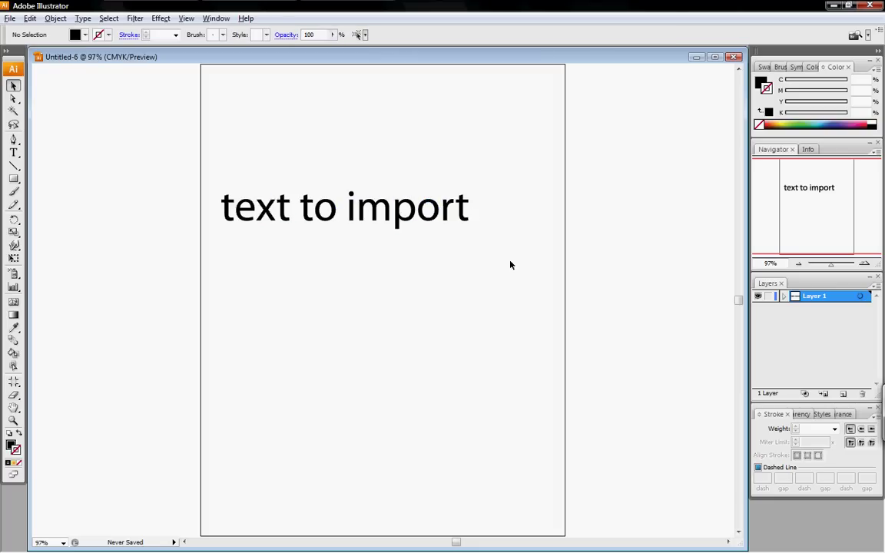
- Swap the fill and stroke of the expanded letters, giving them a black stroke and no fill
left_click_drag(510, 262, 157, 140)
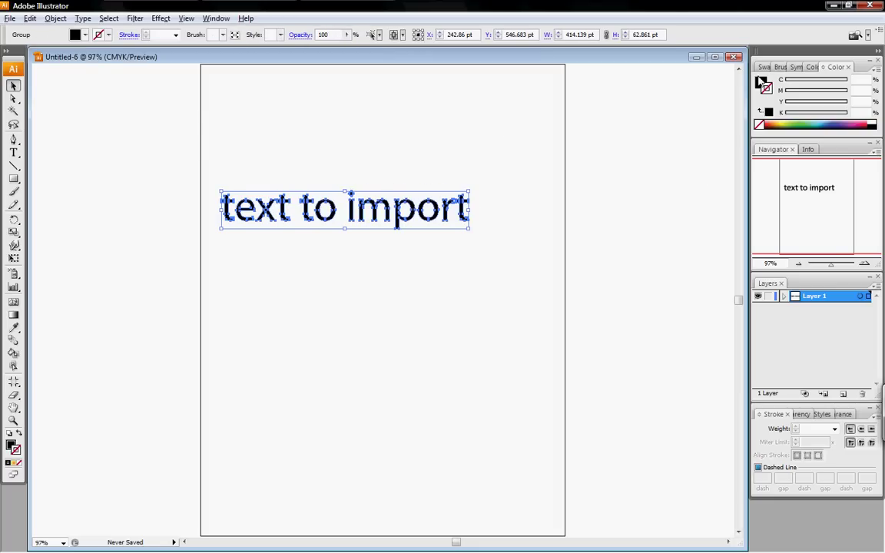
left_click(761, 83)
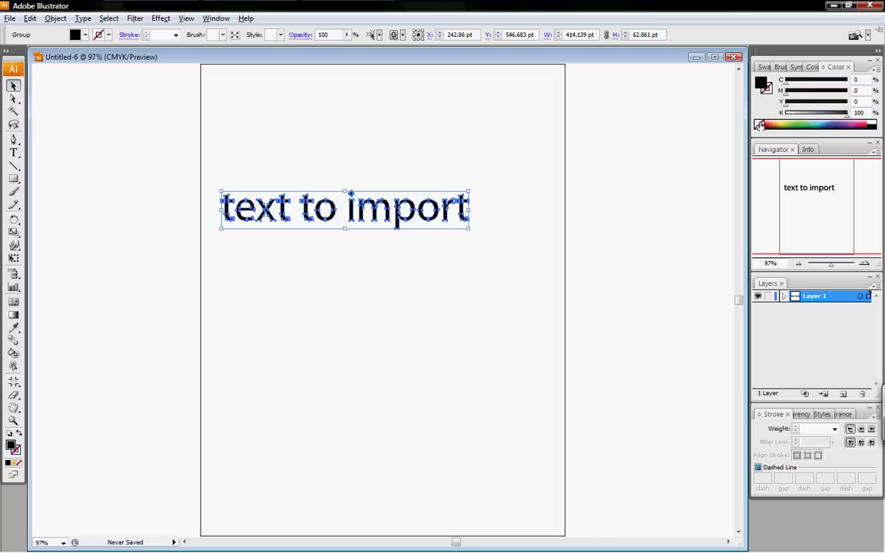
key("shift+x")
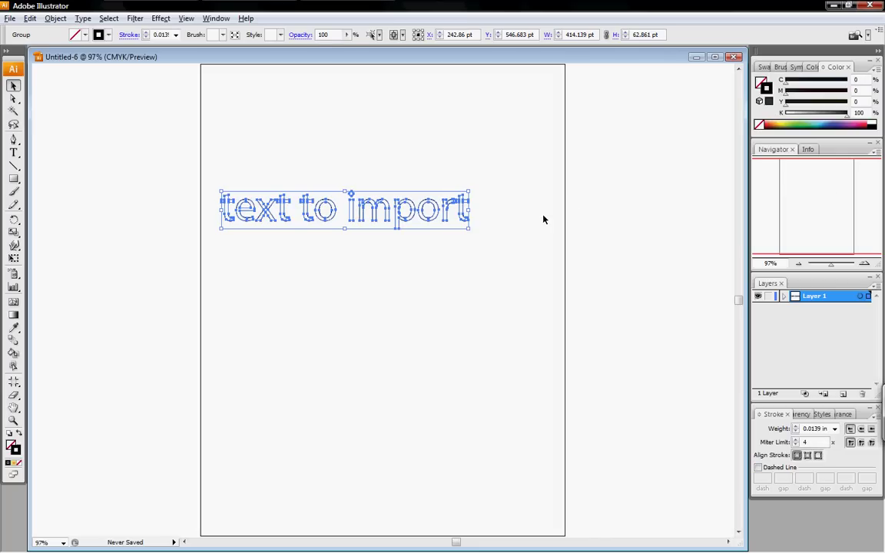
left_click(507, 255)
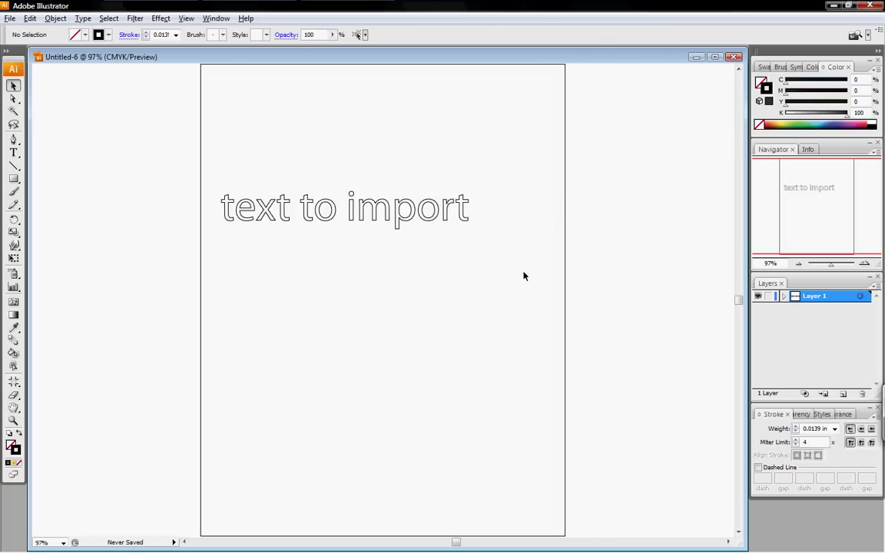
left_click_drag(523, 274, 201, 158)
left_click(290, 149)
- Save the document to the Desktop as text.ai in Illustrator CS3 format with the default Illustrator options
left_click(8, 18)
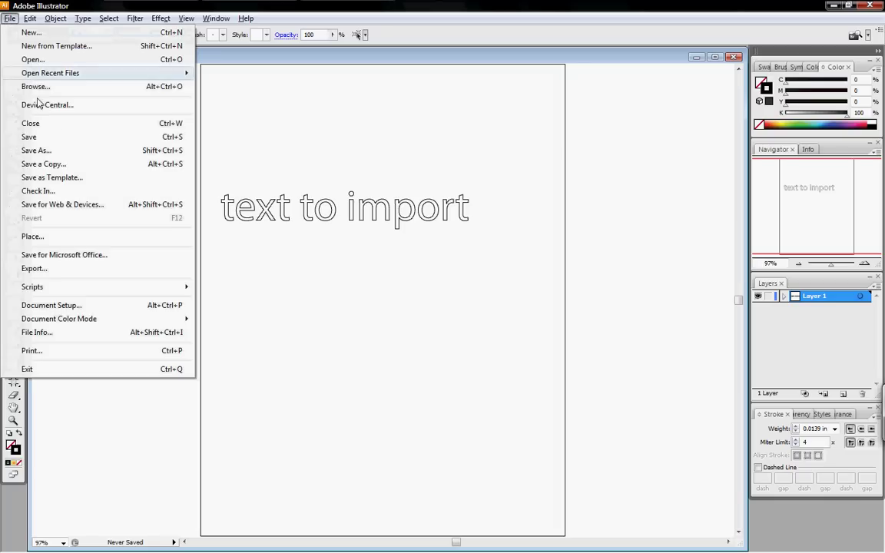
left_click(58, 148)
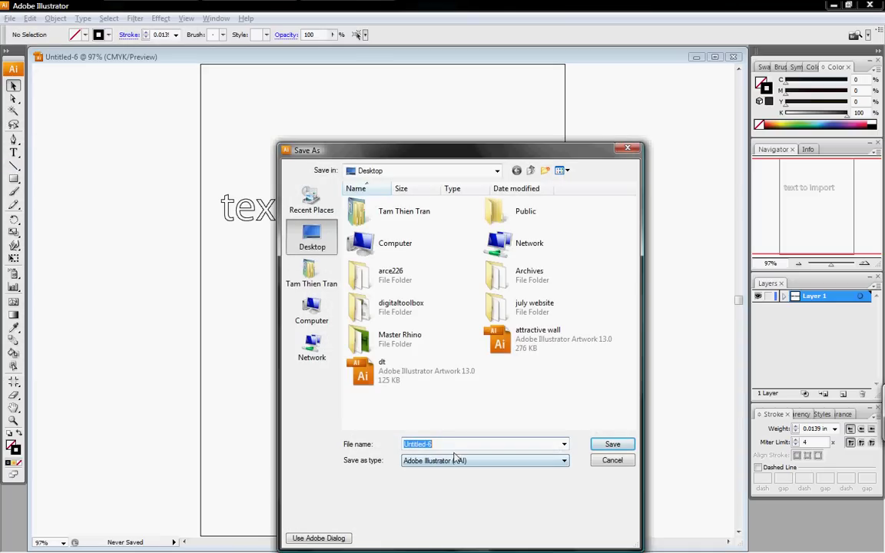
type("text")
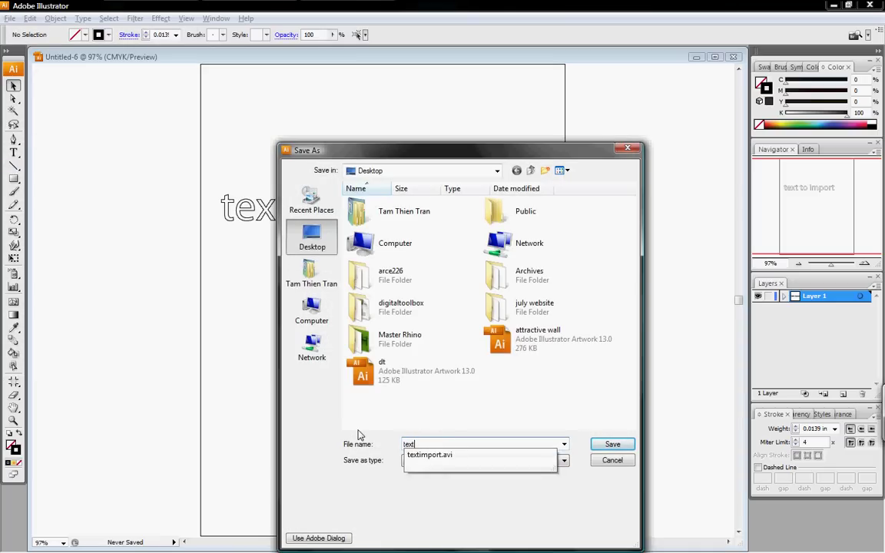
key("Return")
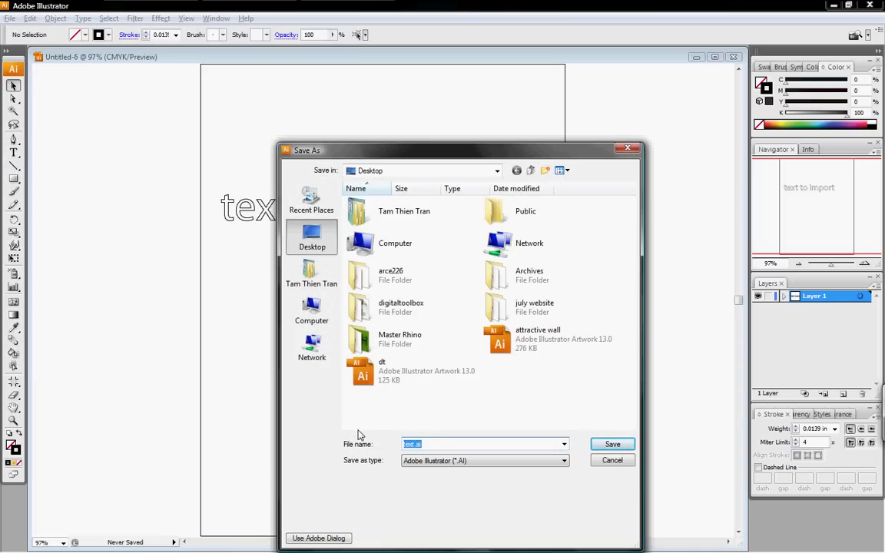
left_click(613, 441)
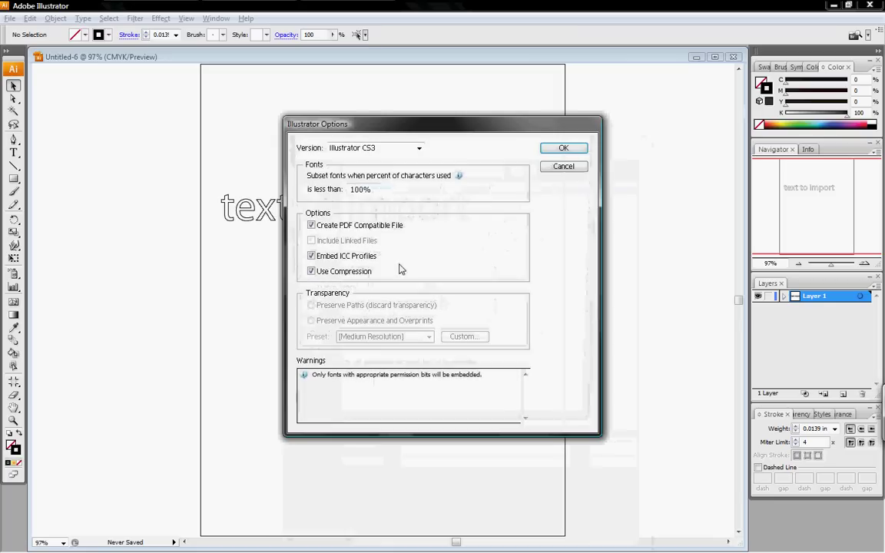
left_click(563, 148)
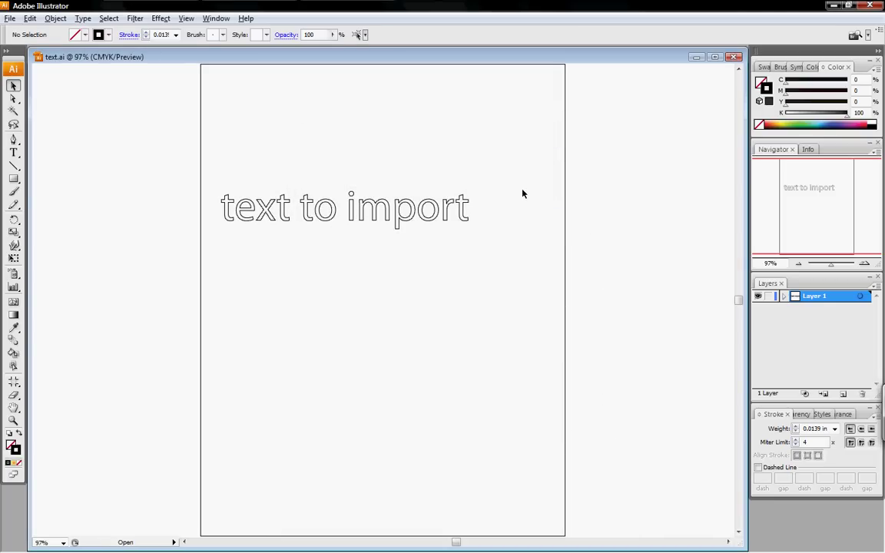
- Switch to Rhinoceros and start opening an existing file from the Desktop
key("alt+Tab")
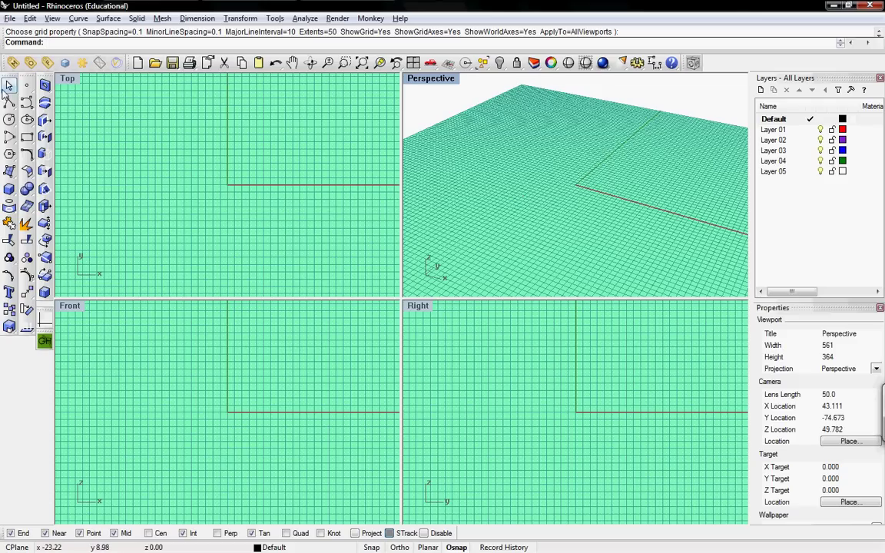
left_click(10, 17)
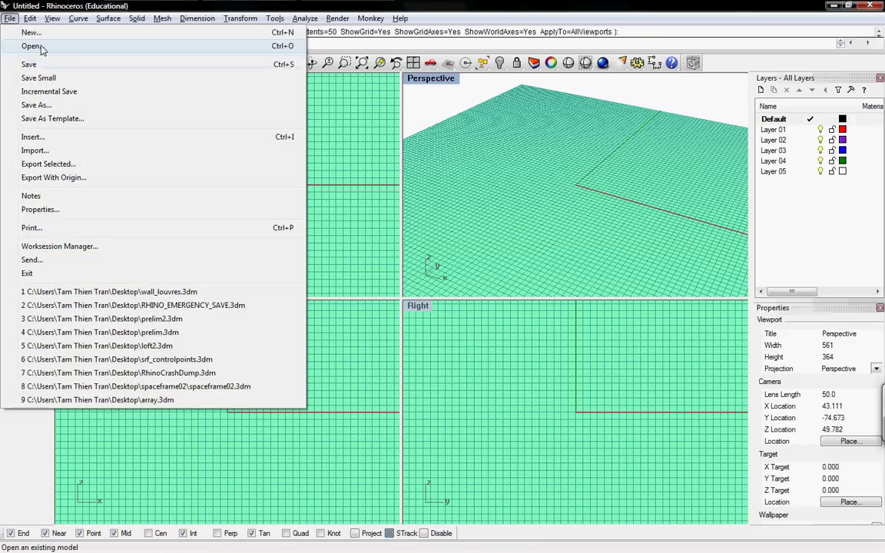
left_click(44, 49)
left_click(450, 309)
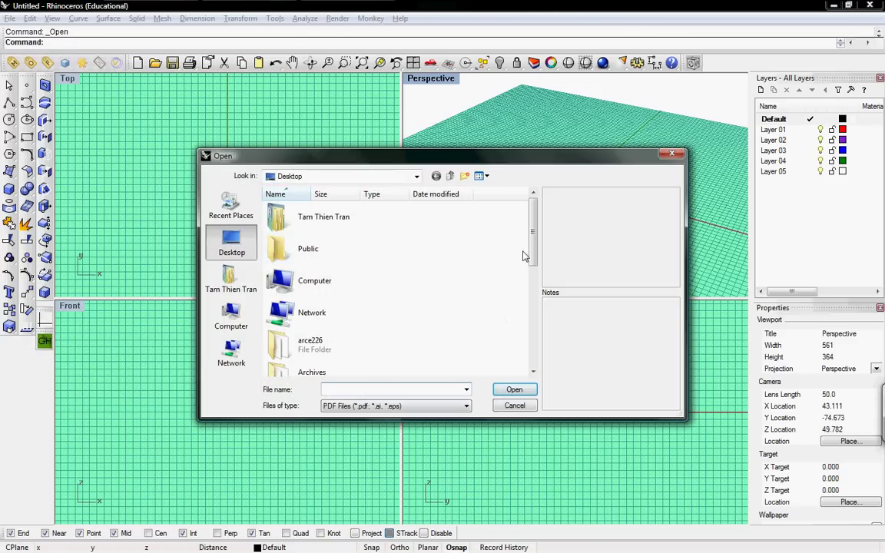
mouse_move(532, 253)
left_mouse_down()
mouse_move(534, 298)
mouse_move(534, 257)
left_mouse_up()
- Limit the listed files to Rhino 3D Models (*.3dm) and look through the Desktop files
left_click(439, 406)
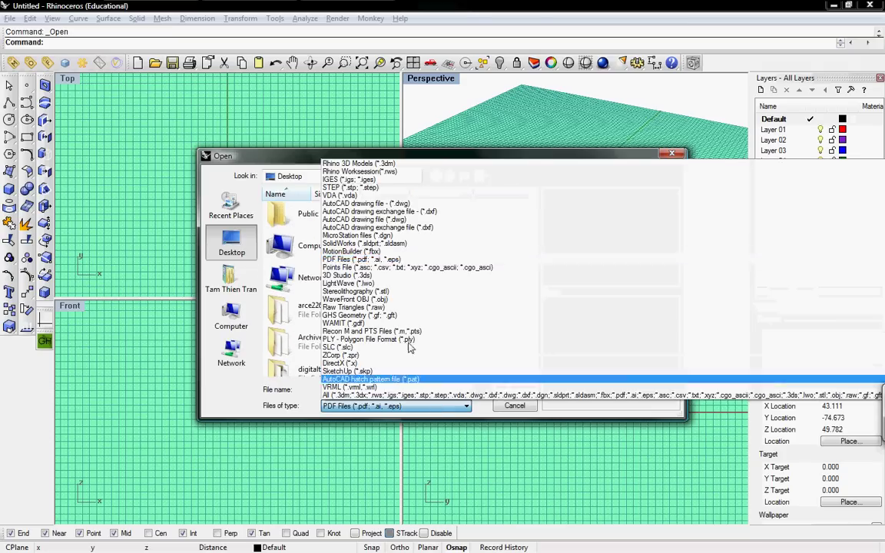
left_click(400, 164)
left_click_drag(536, 266, 517, 252)
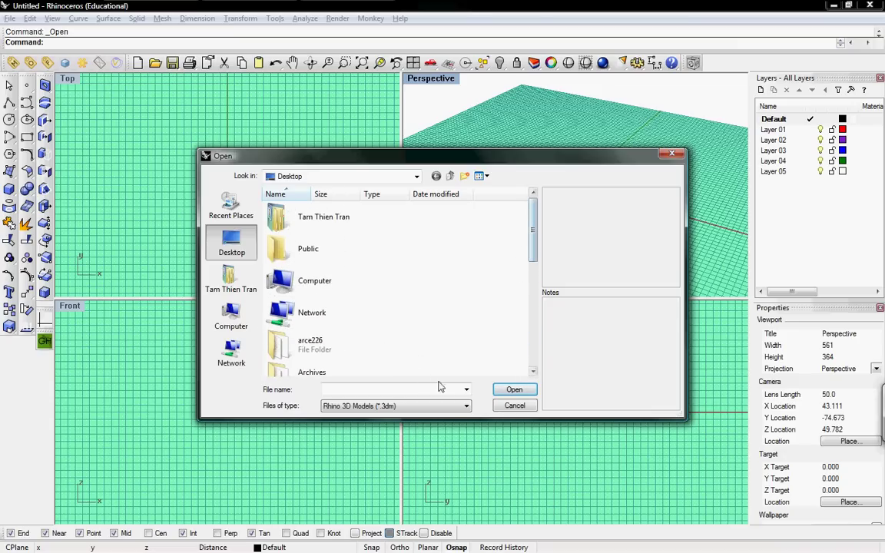
left_click(466, 389)
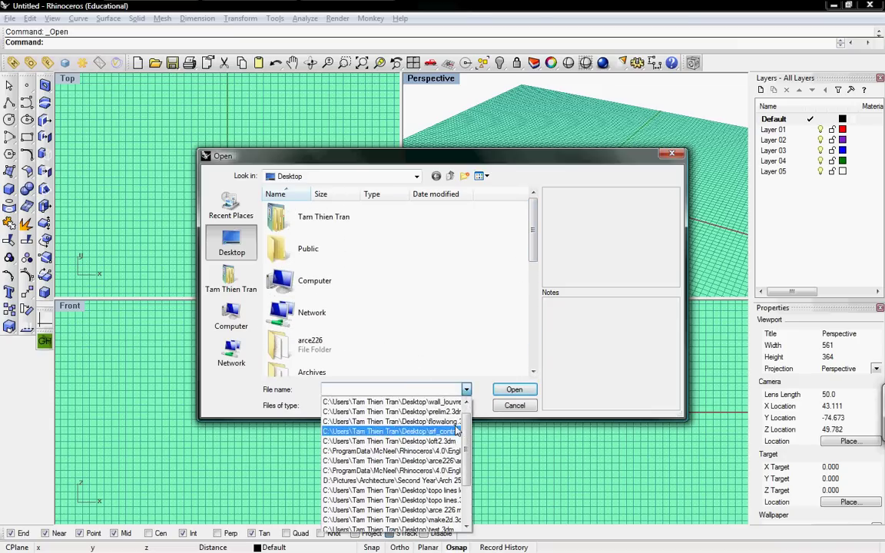
left_click(466, 389)
- List all supported file types and open text.ai, preserving units at 1 inch in AI = 5 Rhino units without loading text
left_click(466, 407)
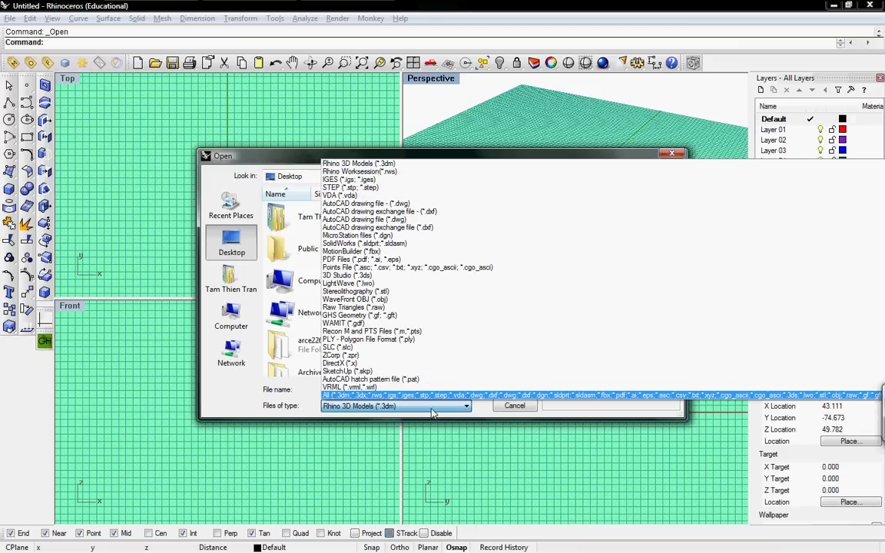
left_click(434, 396)
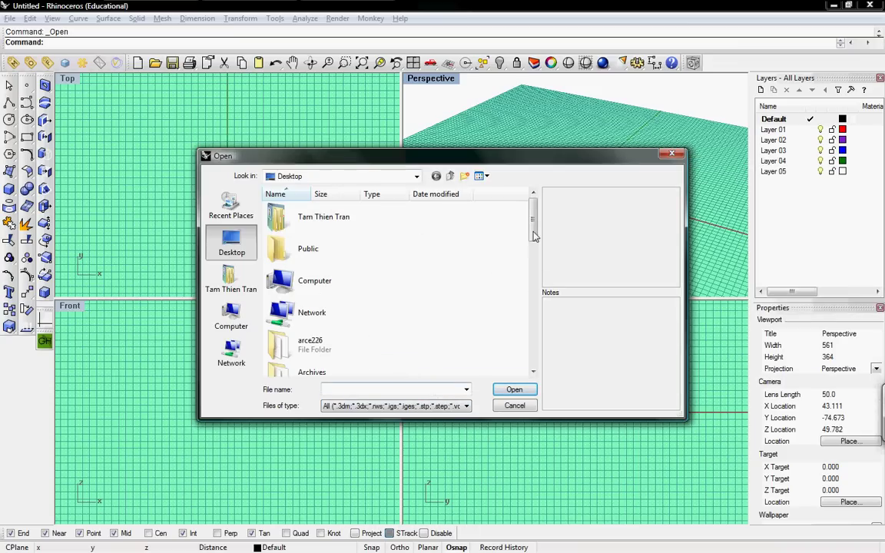
left_click_drag(533, 235, 534, 357)
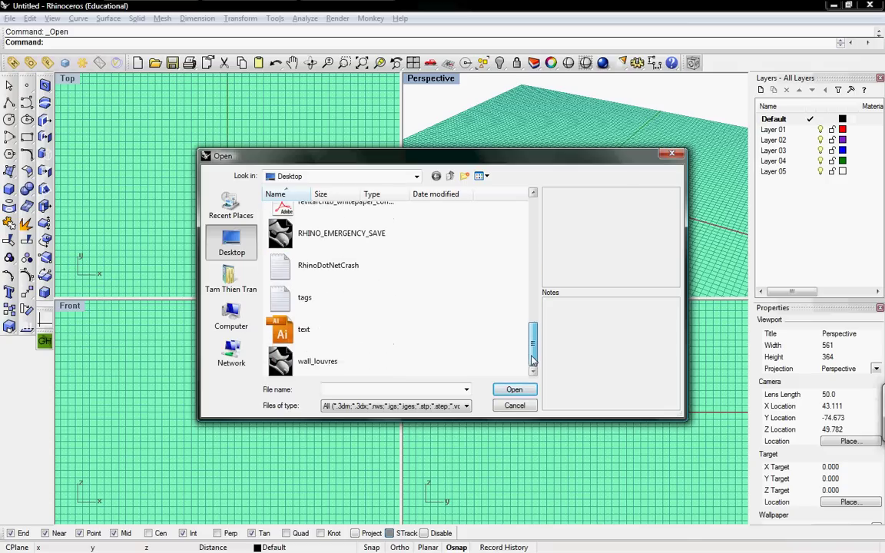
left_click(306, 332)
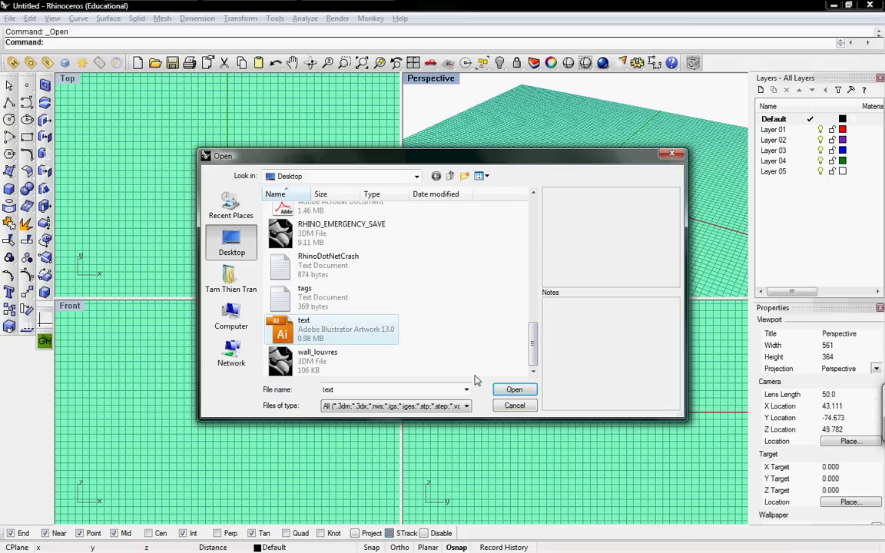
left_click(514, 391)
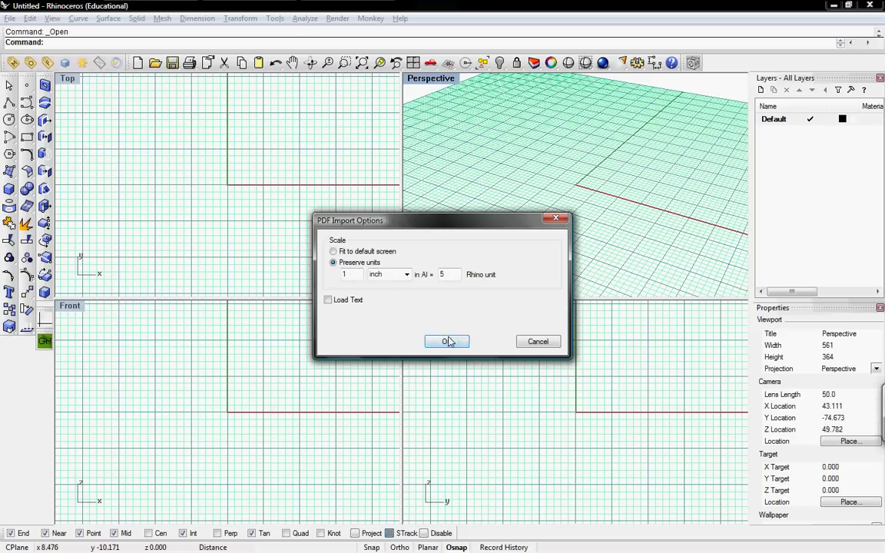
left_click(449, 343)
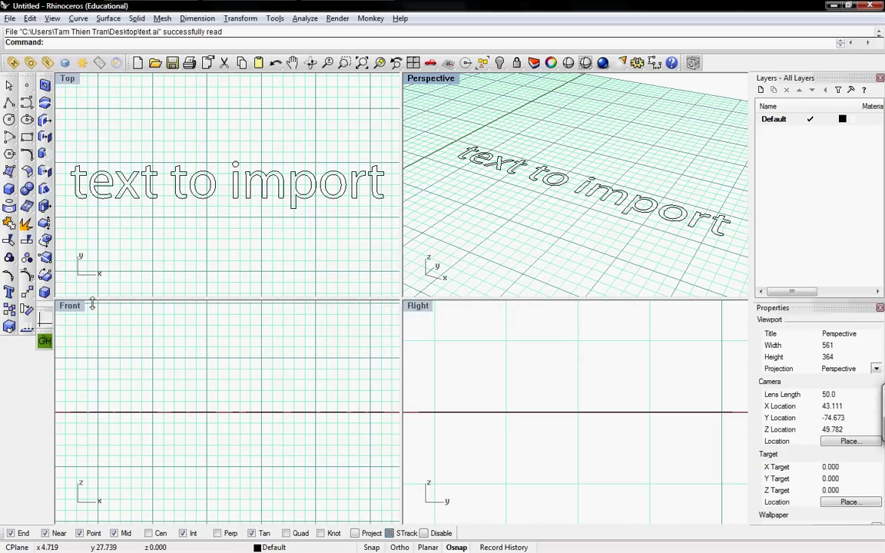
- Hide the grid, grid axes and world axes in all viewports
left_click(43, 318)
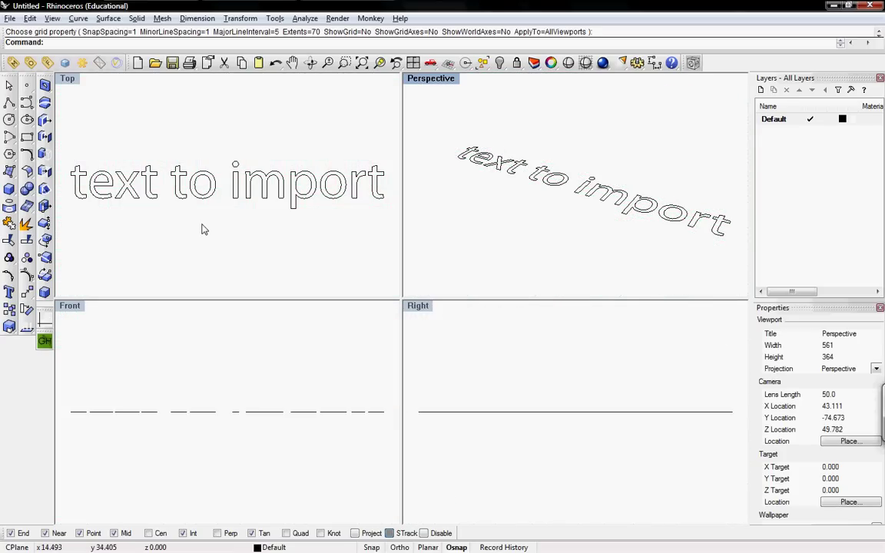
right_click_drag(201, 208, 219, 206)
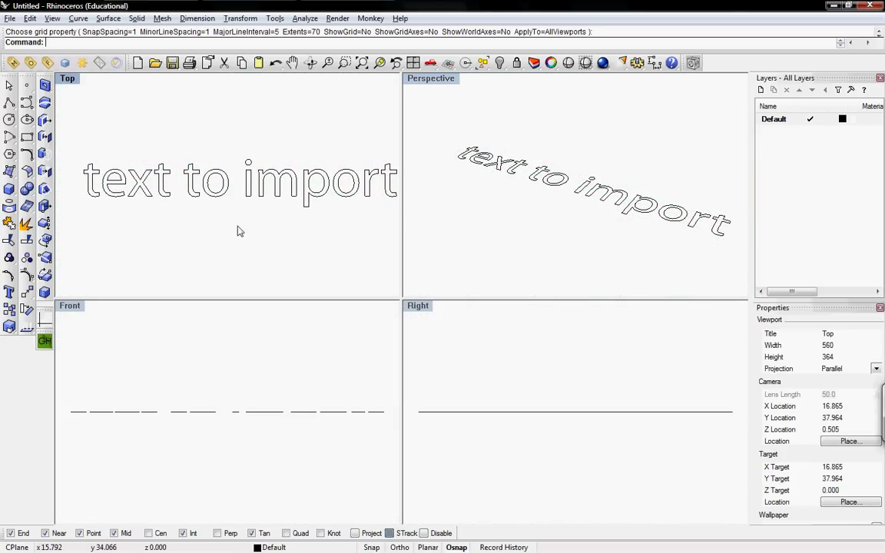
- Enlarge the Perspective view and inspect the imported text by selecting the separate outlines of its o, p and m
double_click(431, 77)
mouse_move(374, 258)
right_mouse_down()
mouse_move(359, 254)
mouse_move(379, 262)
mouse_move(378, 278)
mouse_move(363, 262)
right_mouse_up()
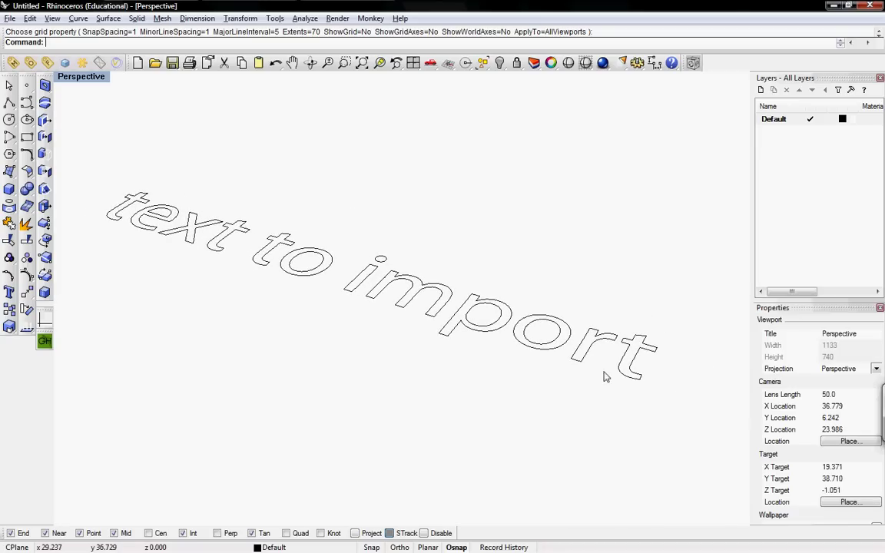
left_click(495, 325)
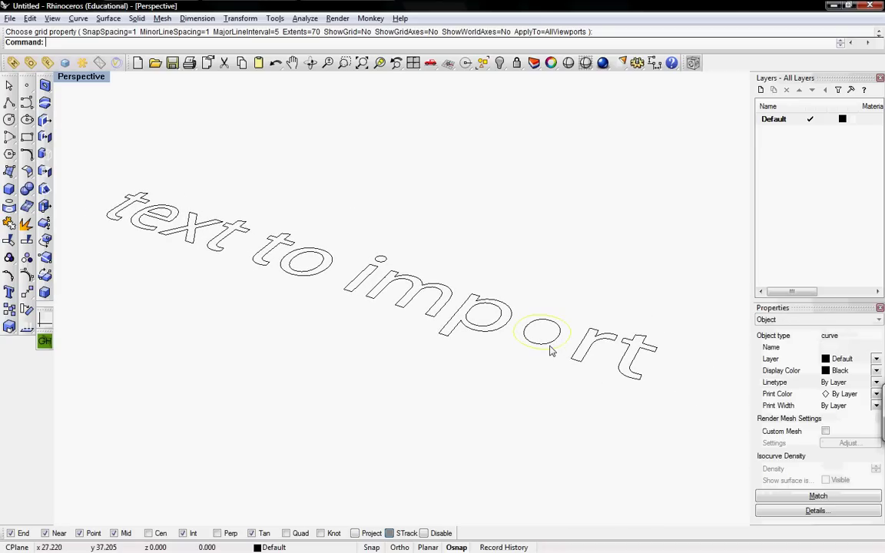
left_click(496, 335)
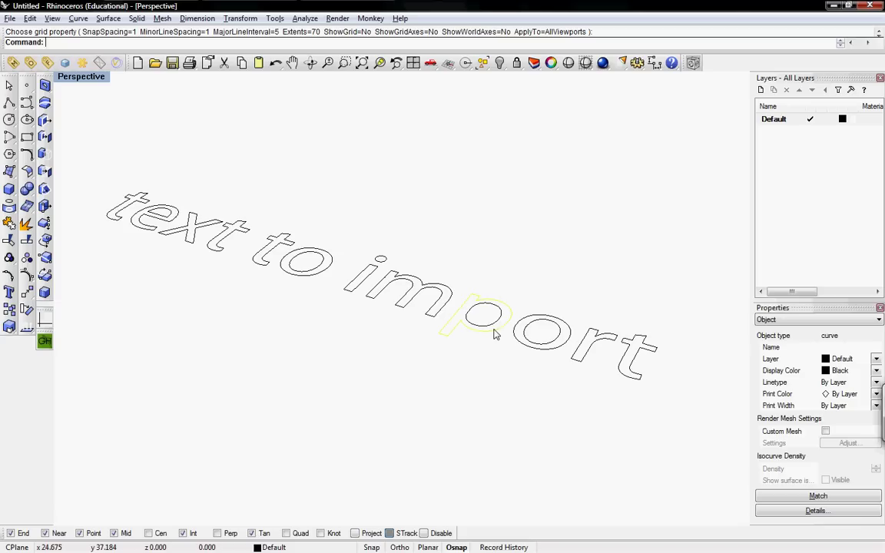
left_click(494, 326)
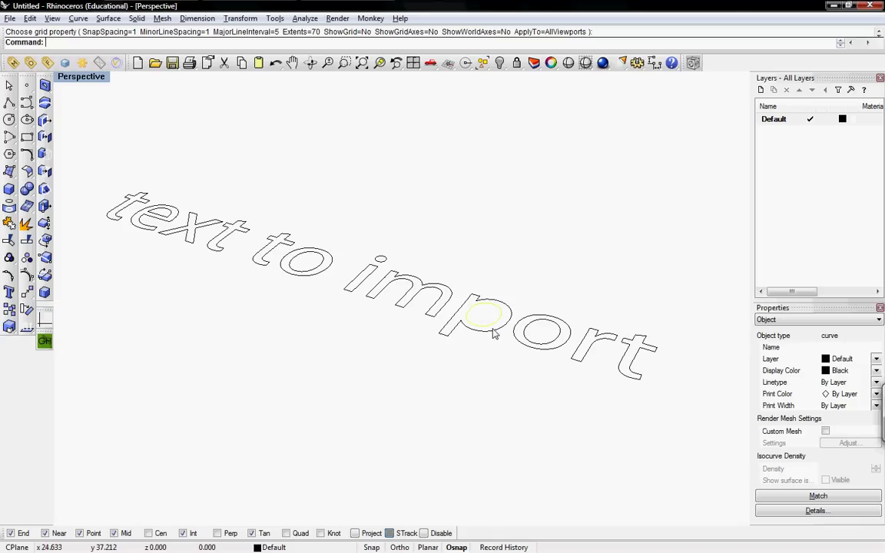
left_click(492, 333)
left_click(419, 306)
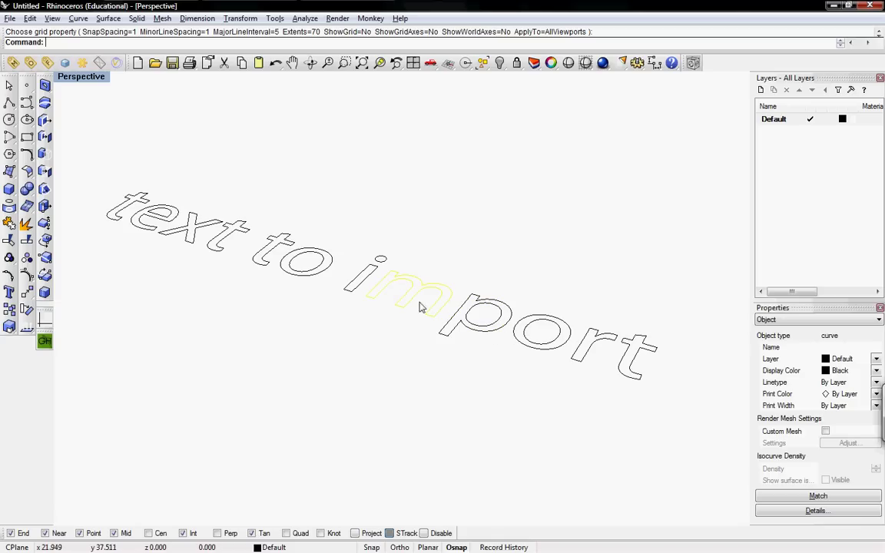
- Group all the imported text curves, testing the selection and clearing it again
left_click_drag(486, 294, 671, 418)
left_click_drag(344, 239, 77, 146)
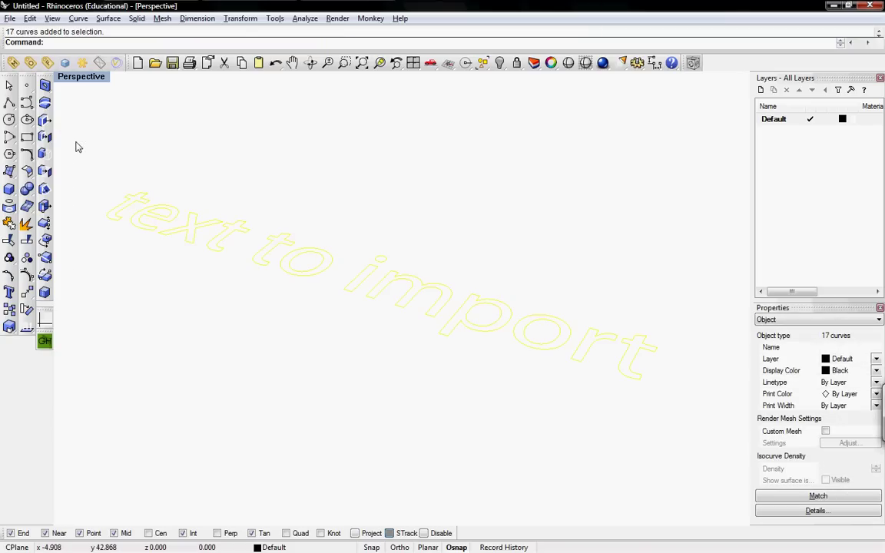
type("Group")
key("Return")
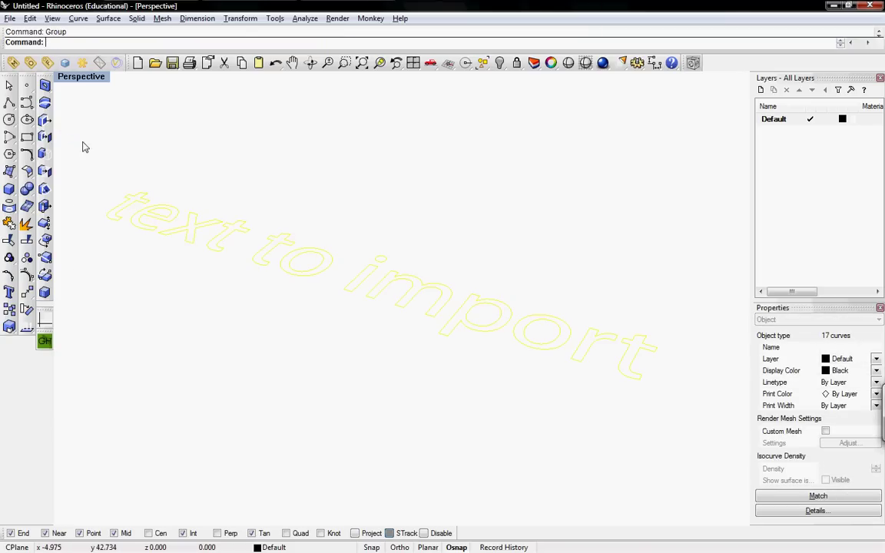
key("Escape")
left_click_drag(657, 421, 452, 290)
key("Escape")
mouse_move(223, 208)
right_mouse_down()
mouse_move(229, 231)
mouse_move(209, 201)
right_mouse_up()
- Extrude the grouped text curves 1 unit with capped ends, and show the Perspective view shaded
left_click(628, 378)
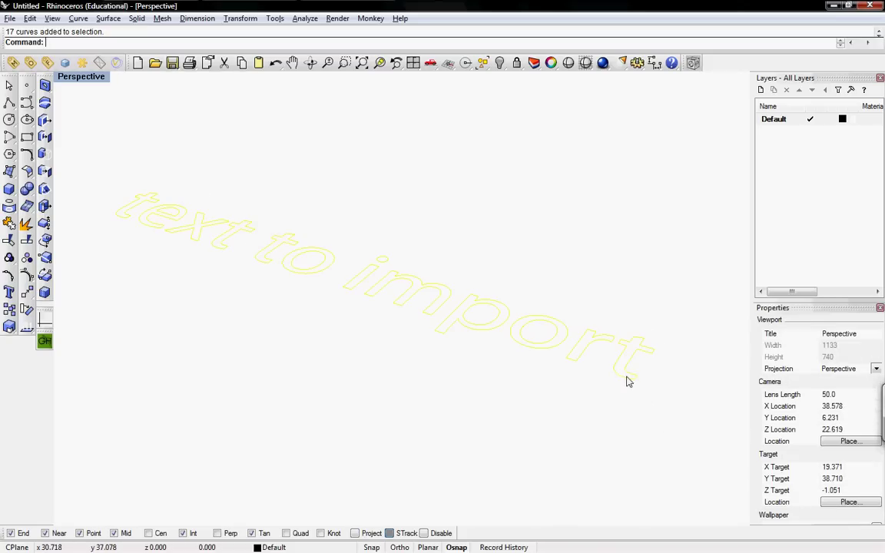
type("ExtrudeCrv")
key("Return")
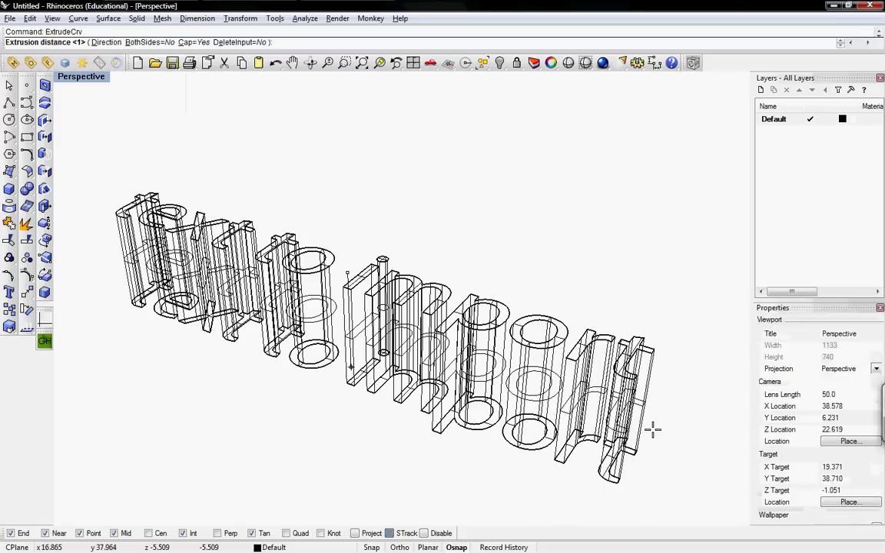
type("1")
key("Return")
type("1")
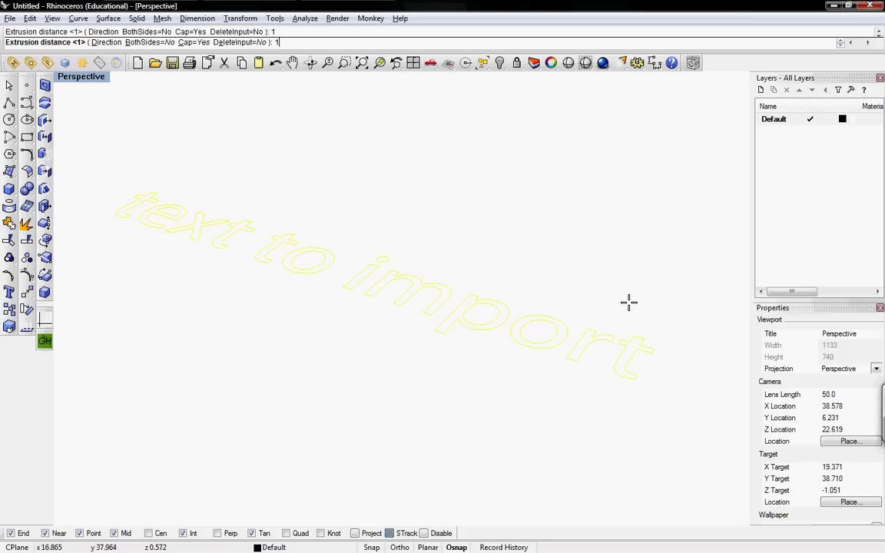
key("Return")
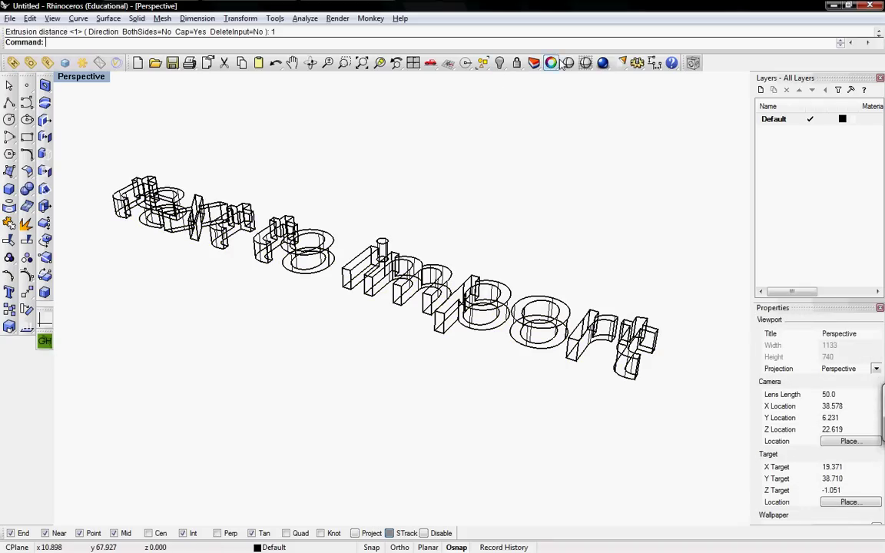
left_click(566, 63)
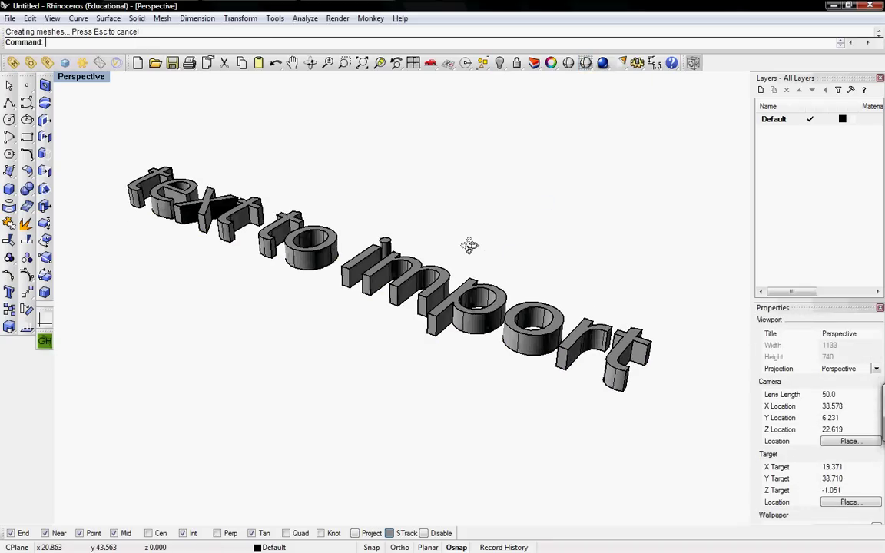
mouse_move(469, 245)
right_mouse_down()
mouse_move(460, 239)
mouse_move(497, 235)
mouse_move(519, 253)
mouse_move(481, 255)
right_mouse_up()
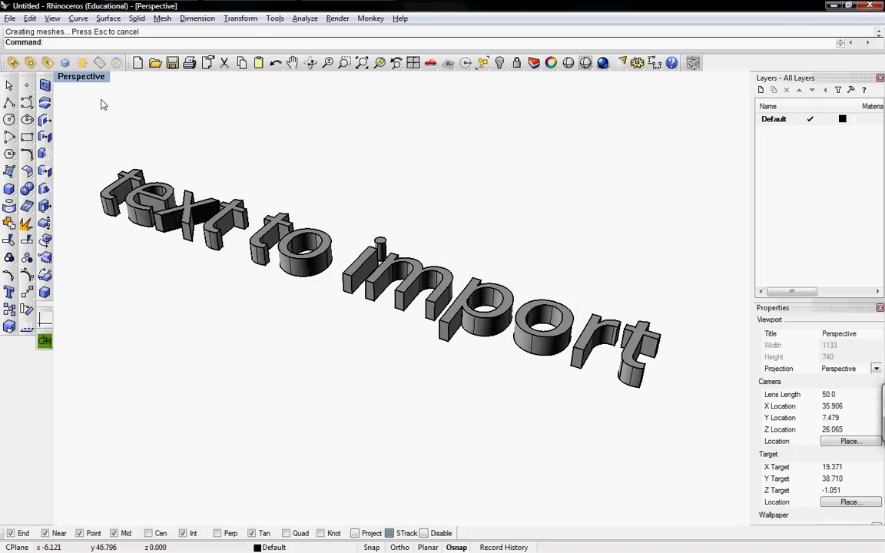
- Switch to the Top view and delete all the text curves and their extrusions
key("ctrl+F1")
scroll(330, 230, "down", 5)
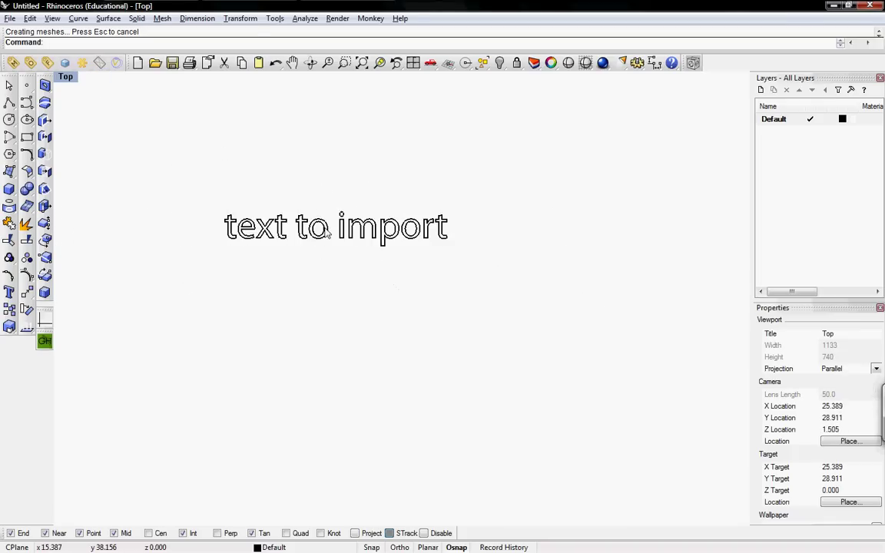
right_click_drag(319, 223, 342, 245)
left_click_drag(527, 308, 211, 181)
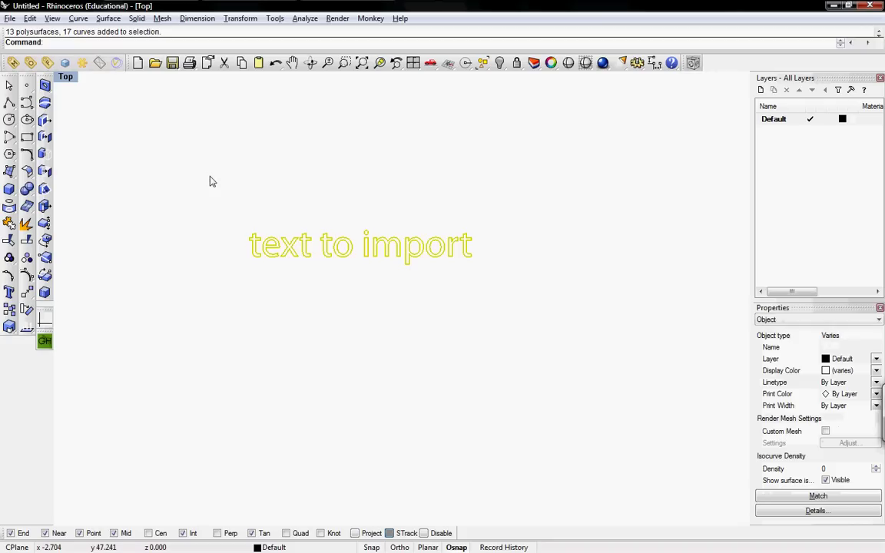
key("Delete")
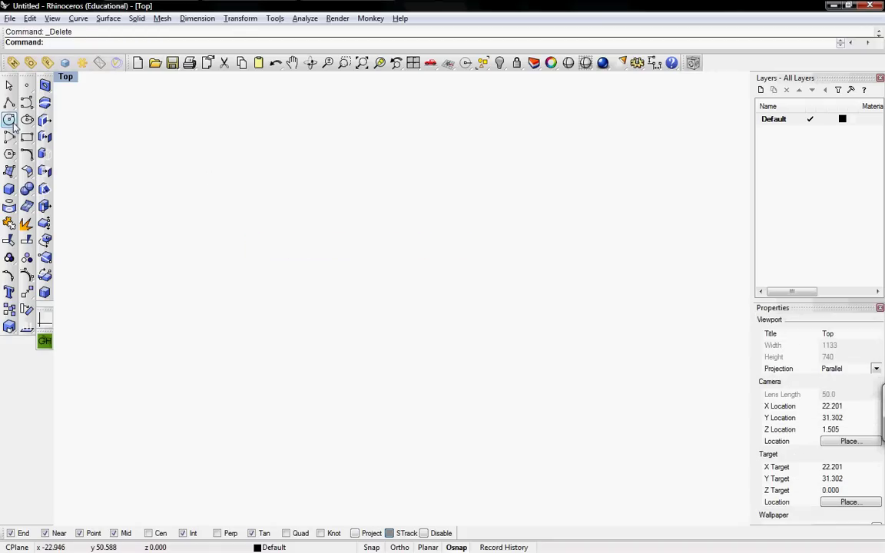
- Draw a circle in the Top view and a wide rectangle beside it
left_click(9, 119)
left_click(179, 213)
left_click(224, 257)
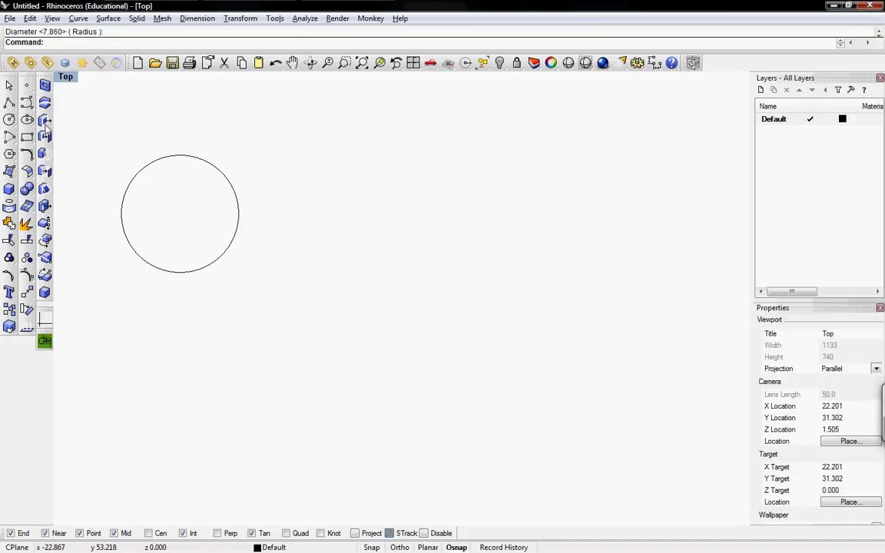
left_click(26, 137)
left_click(314, 186)
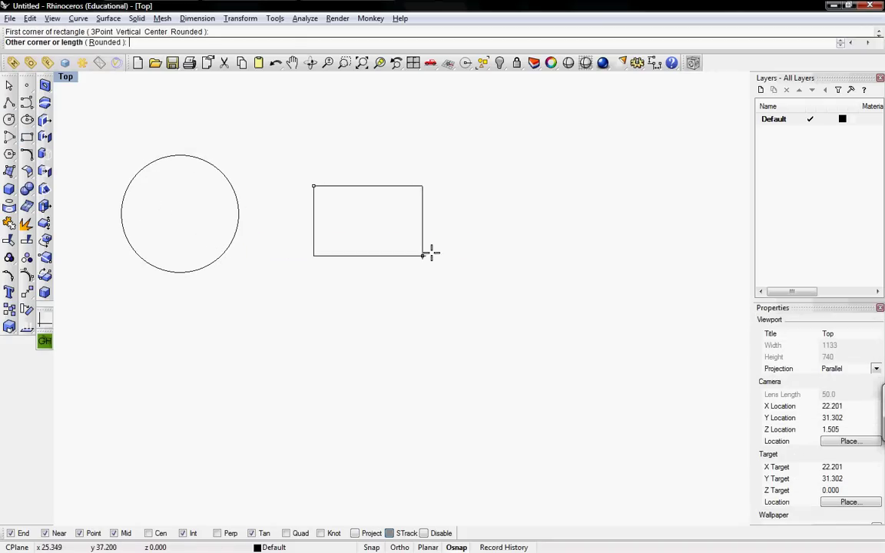
left_click(443, 255)
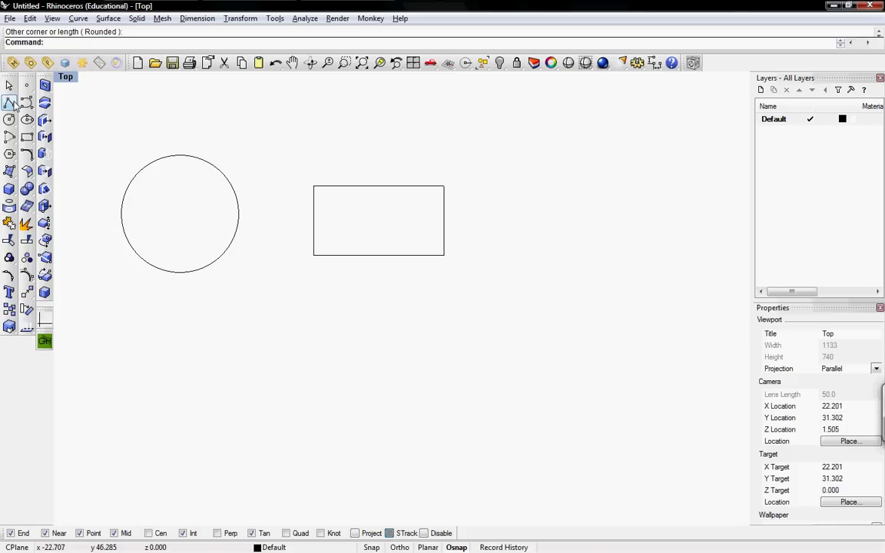
- Draw a closed, bent arm-shaped polyline that wraps around the right and lower sides of the rectangle
left_click(9, 102)
left_click(544, 161)
left_click(502, 210)
left_click(587, 284)
left_click(490, 339)
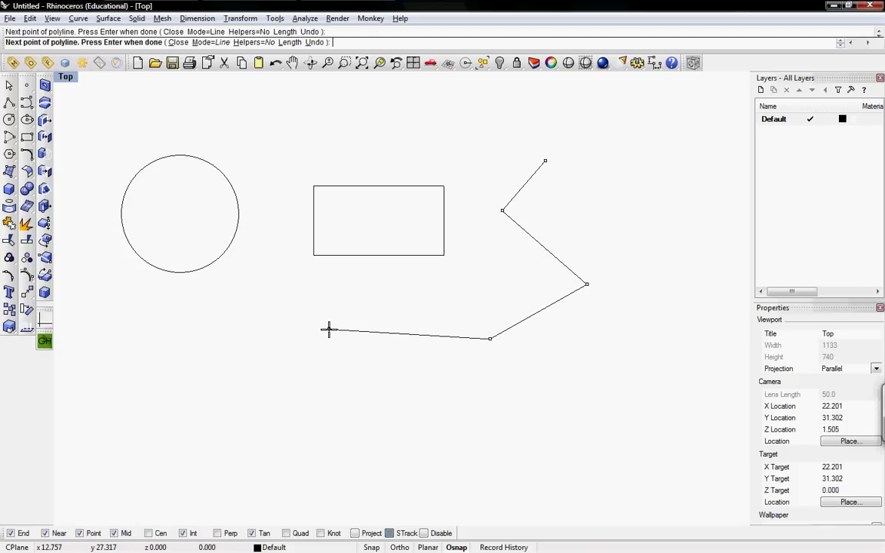
left_click(328, 329)
left_click(321, 373)
left_click(578, 408)
left_click(661, 284)
left_click(621, 234)
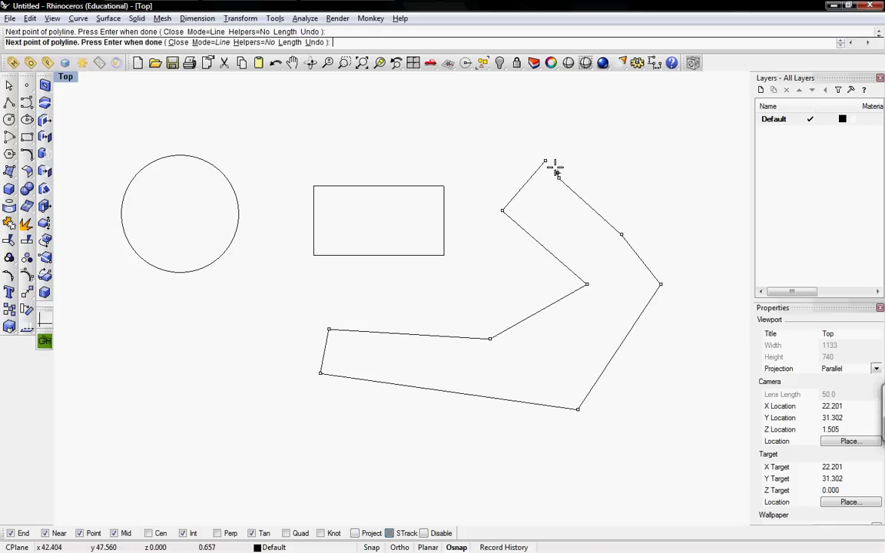
left_click(552, 167)
right_click_drag(365, 170, 381, 190)
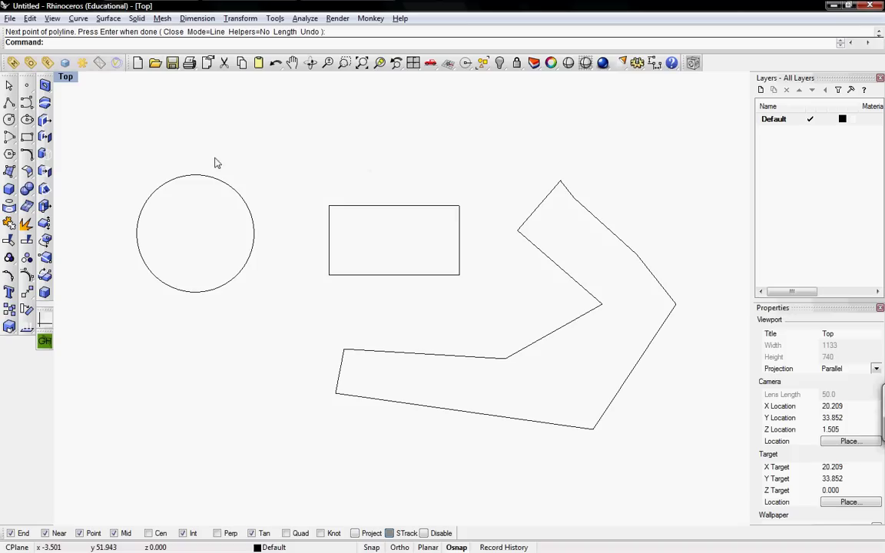
- Start exporting the circle, rectangle and polyline to the Desktop in Adobe Illustrator (*.ai) format
left_click_drag(111, 133, 697, 495)
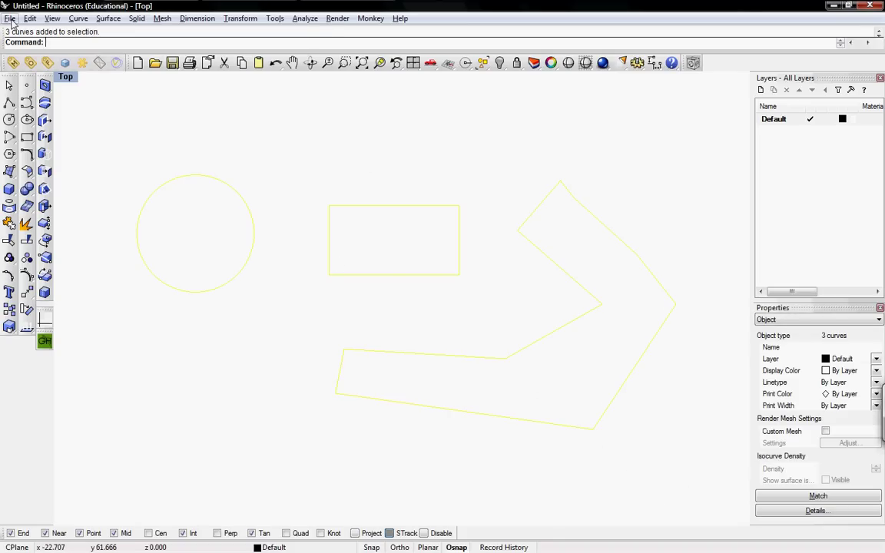
left_click(10, 18)
left_click(46, 165)
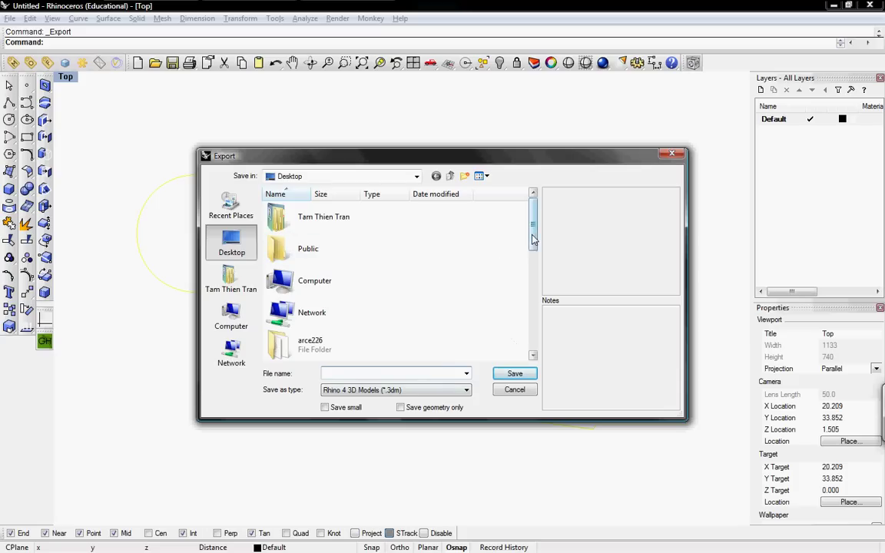
left_click_drag(530, 242, 528, 292)
left_click_drag(528, 333, 530, 347)
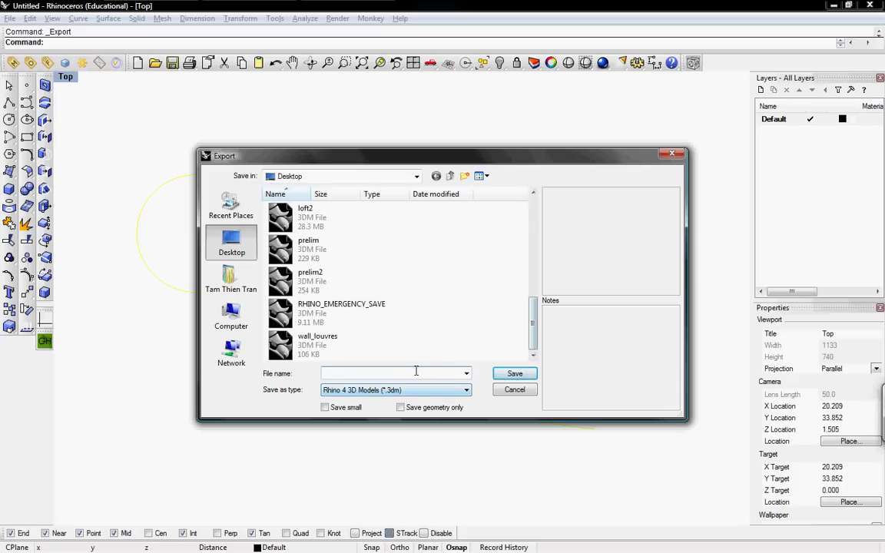
left_click(409, 391)
left_click(381, 390)
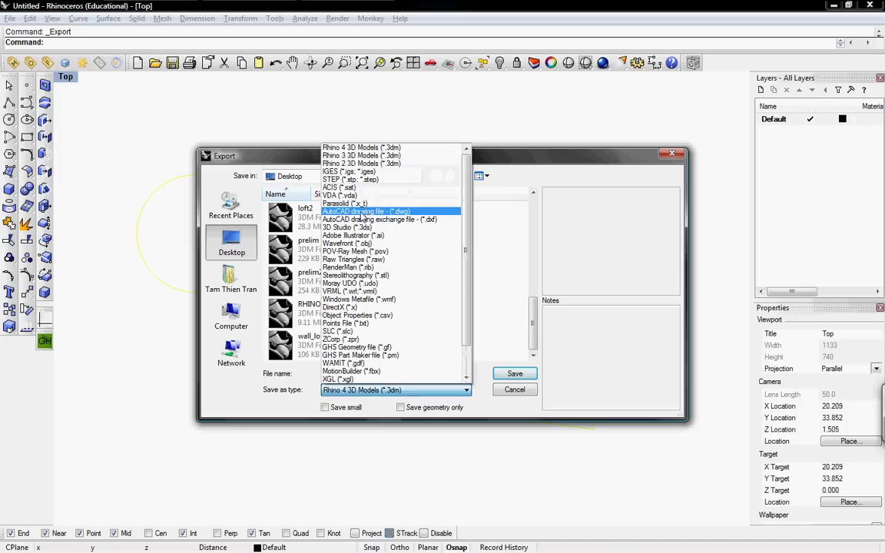
left_click(405, 243)
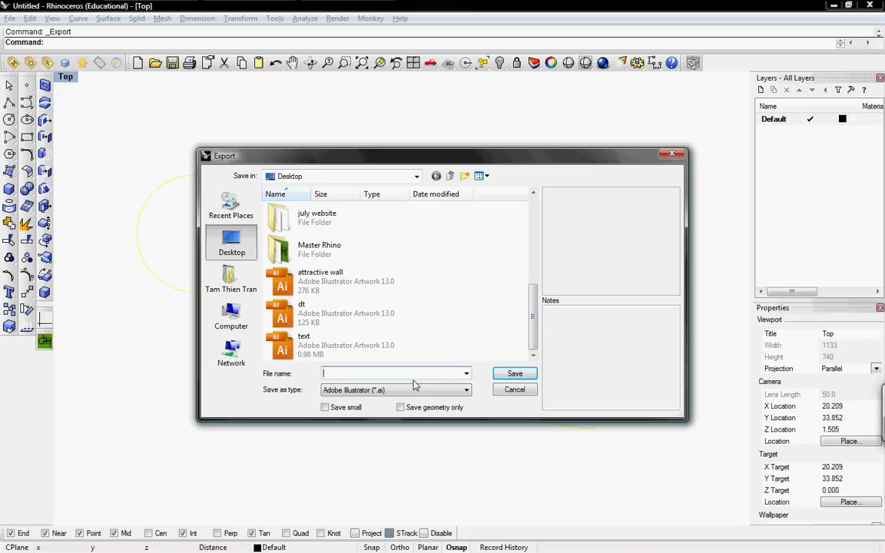
- Name the export rhinolines and write it with the model scale preserved at 1 millimeter = 0.125 inch
type("rhin")
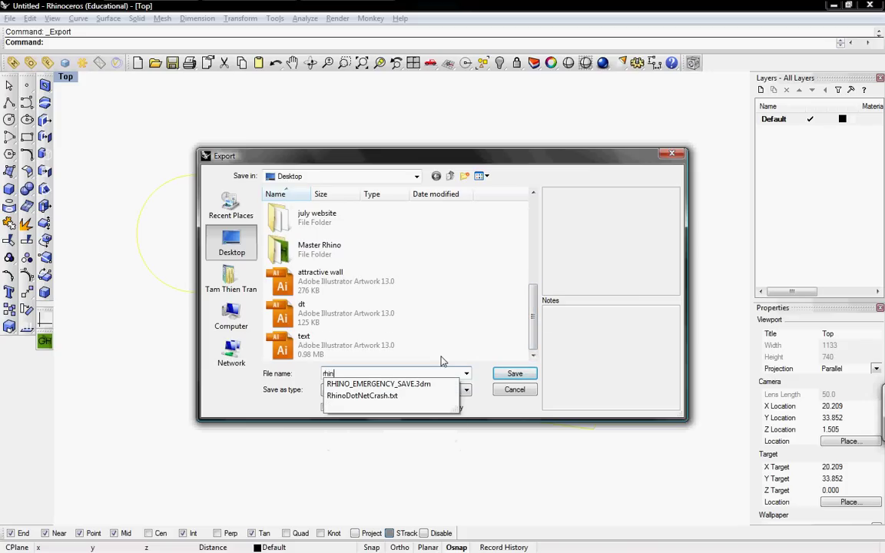
type("olines")
key("Return")
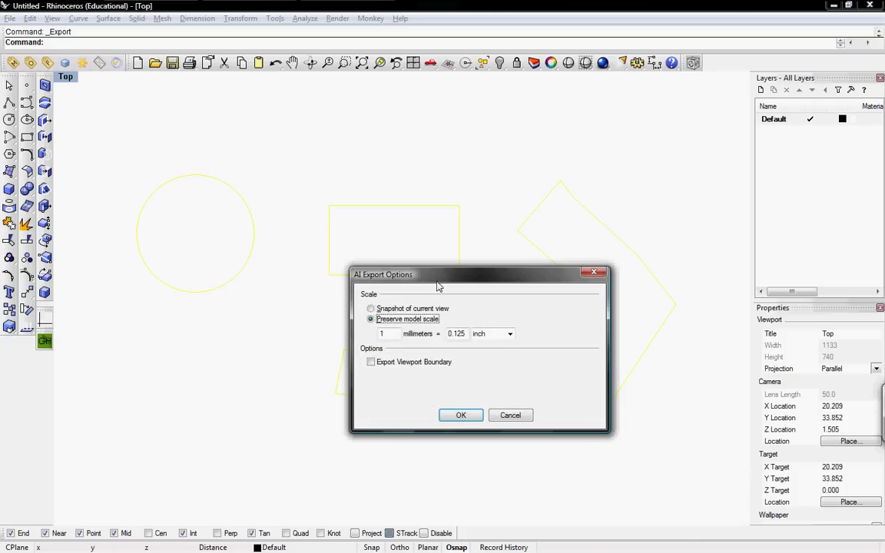
left_click_drag(440, 278, 369, 234)
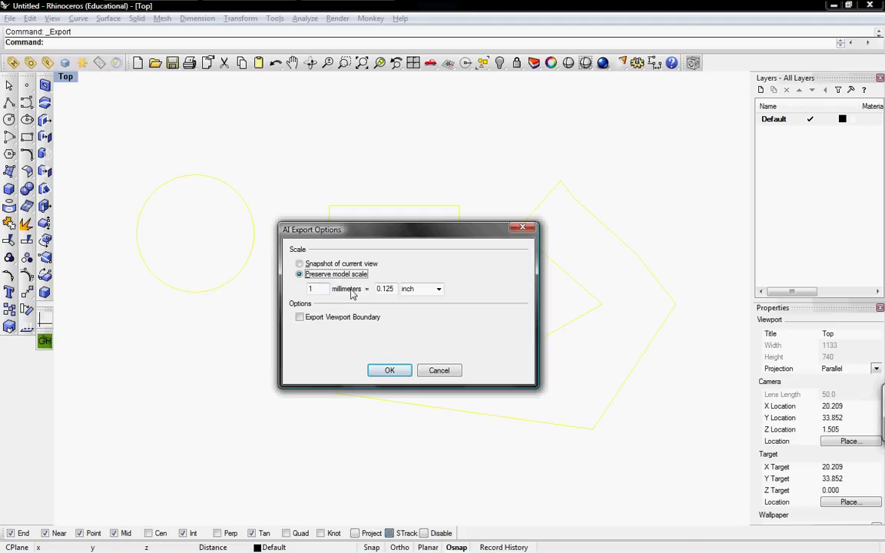
left_click(391, 371)
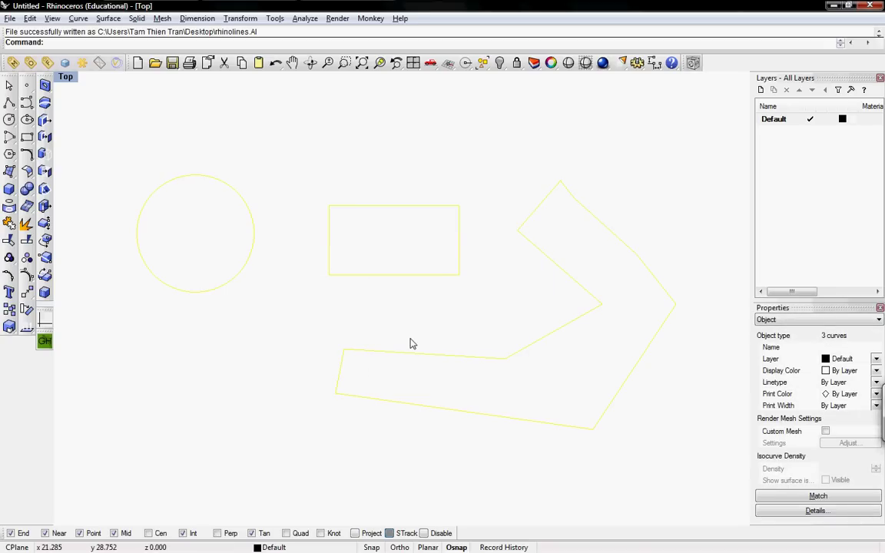
- Switch to Adobe Illustrator and delete the outlined text from text.ai
key("alt+Tab")
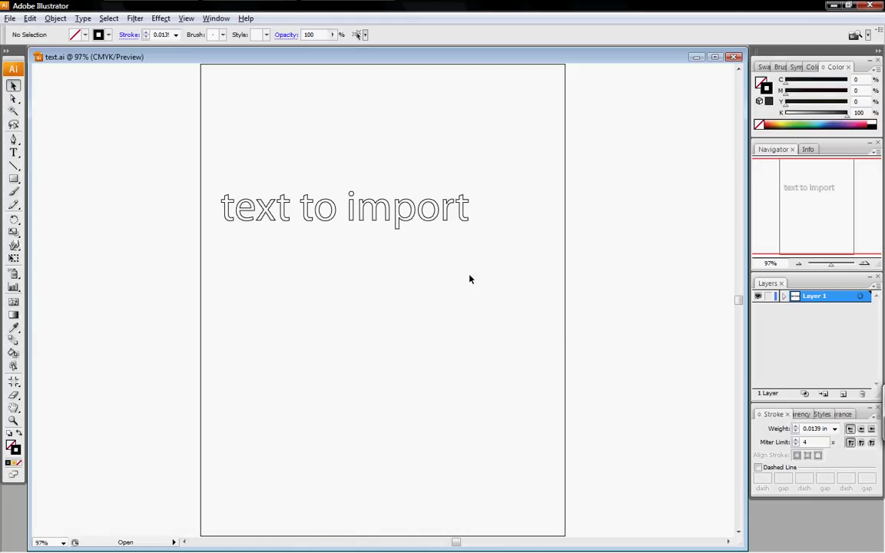
left_click_drag(514, 263, 164, 145)
key("Delete")
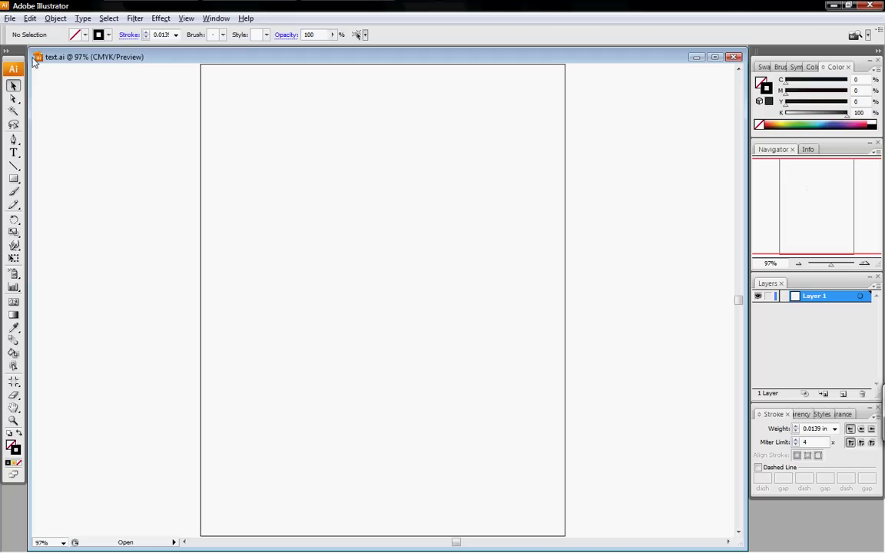
- Open the rhinolines Illustrator file from the Desktop
left_click(10, 19)
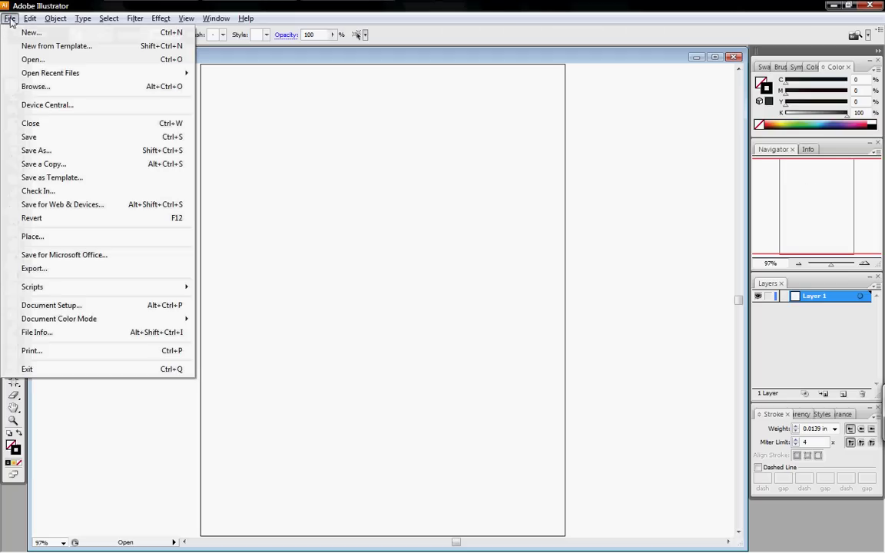
left_click(33, 59)
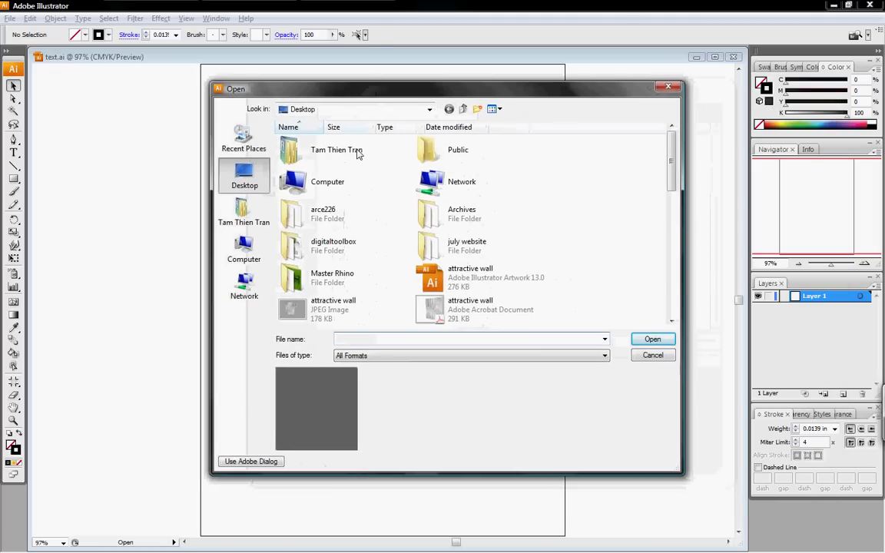
left_click_drag(672, 182, 661, 278)
left_click(460, 229)
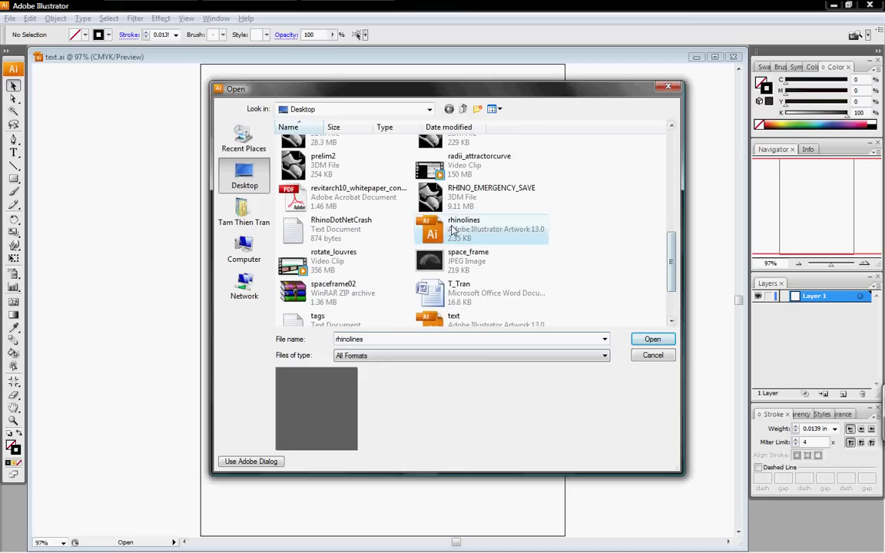
left_click(652, 341)
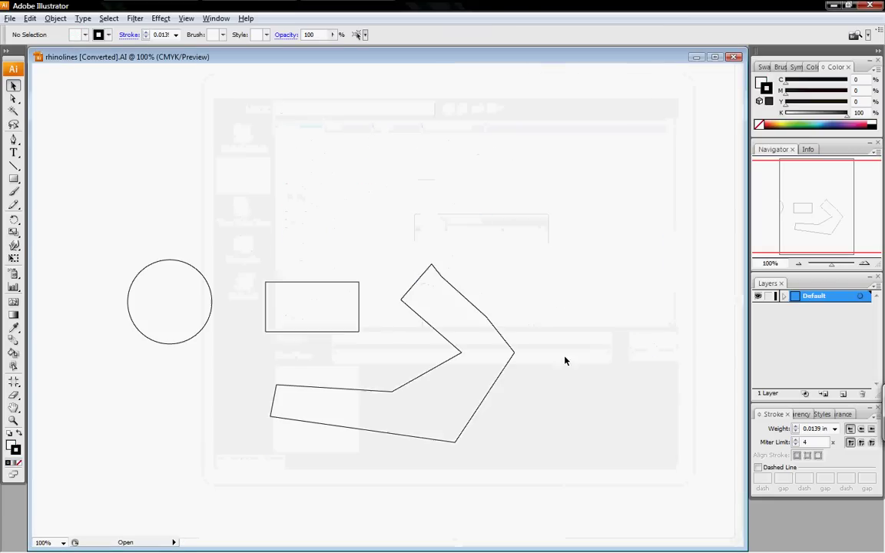
- Move all three imported shapes up toward the middle of the artboard and give them a yellow-green stroke and an orange fill
left_click_drag(565, 500, 127, 214)
left_click_drag(362, 293, 415, 224)
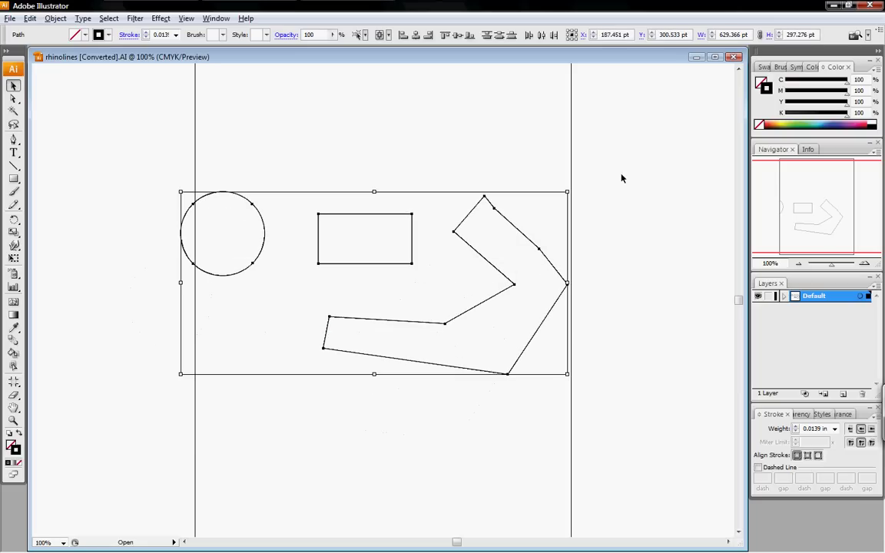
left_click(780, 122)
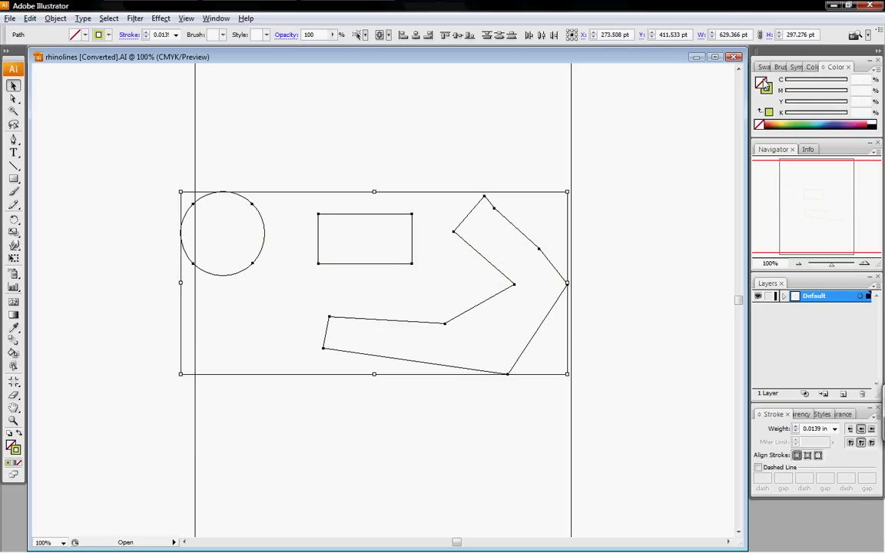
left_click(761, 80)
left_click(768, 124)
left_click(497, 127)
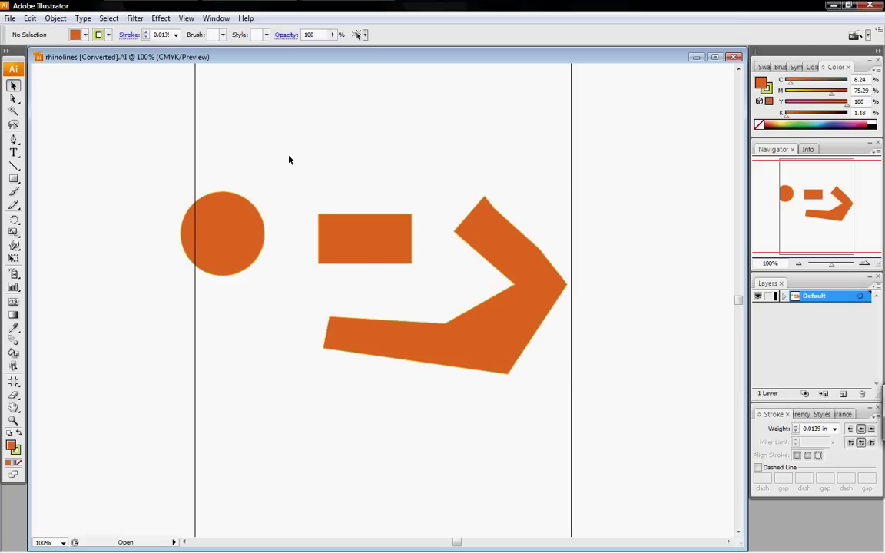